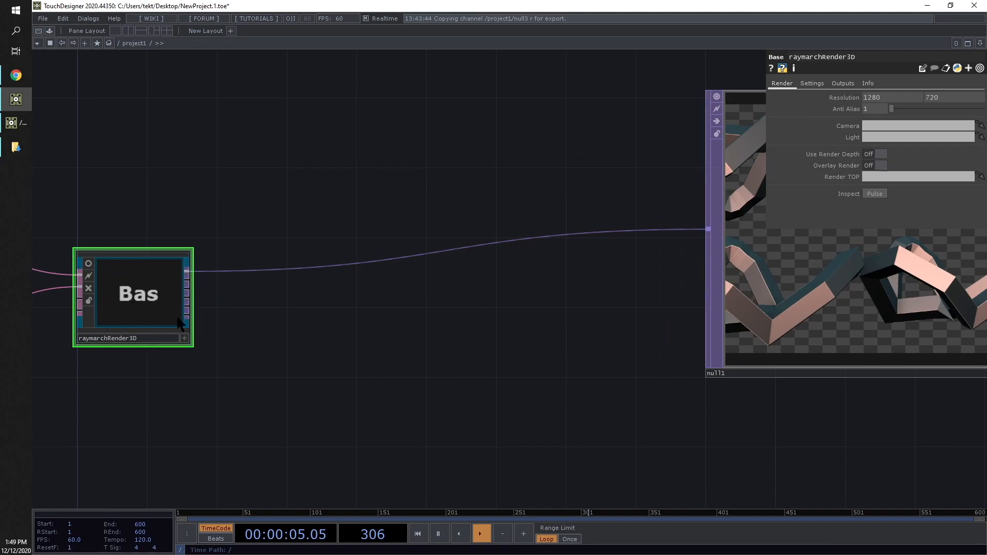
- Attach a Null TOP to the second output of raymarchRender3D
{"action": "left_click_drag", "start_coordinate": [419, 369], "coordinate": [305, 331]}
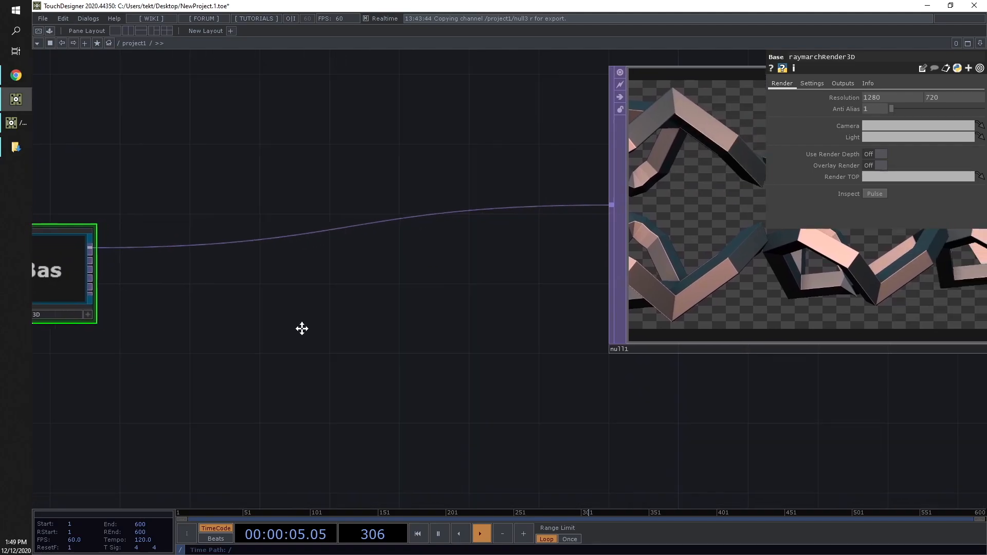
{"action": "scroll", "coordinate": [305, 332], "scroll_direction": "down", "scroll_amount": 3}
{"action": "left_click_drag", "start_coordinate": [297, 296], "coordinate": [297, 329]}
{"action": "left_click_drag", "start_coordinate": [565, 306], "coordinate": [450, 244]}
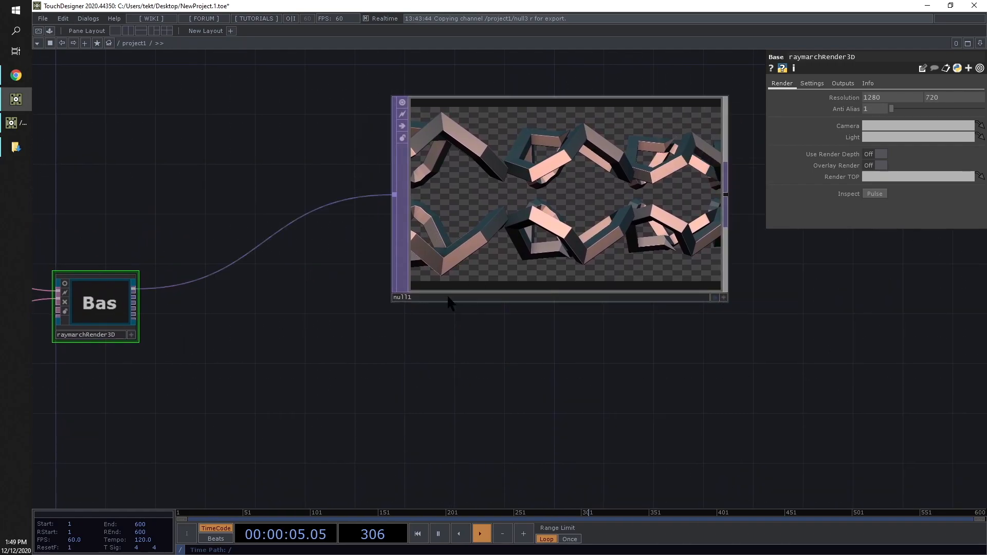
{"action": "left_click_drag", "start_coordinate": [454, 301], "coordinate": [472, 280]}
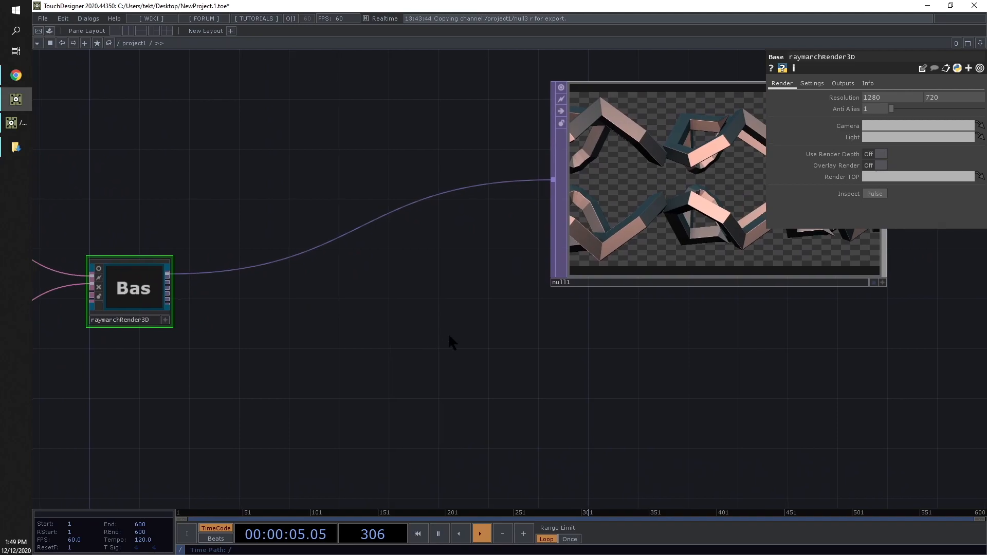
{"action": "scroll", "coordinate": [275, 242], "scroll_direction": "up", "scroll_amount": 2}
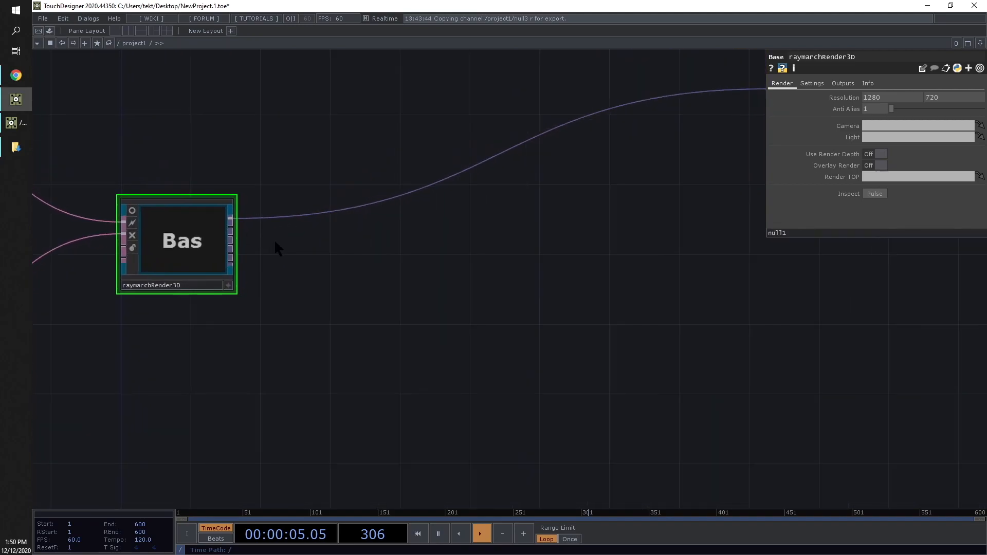
{"action": "left_click", "coordinate": [231, 241]}
{"action": "left_click", "coordinate": [393, 265]}
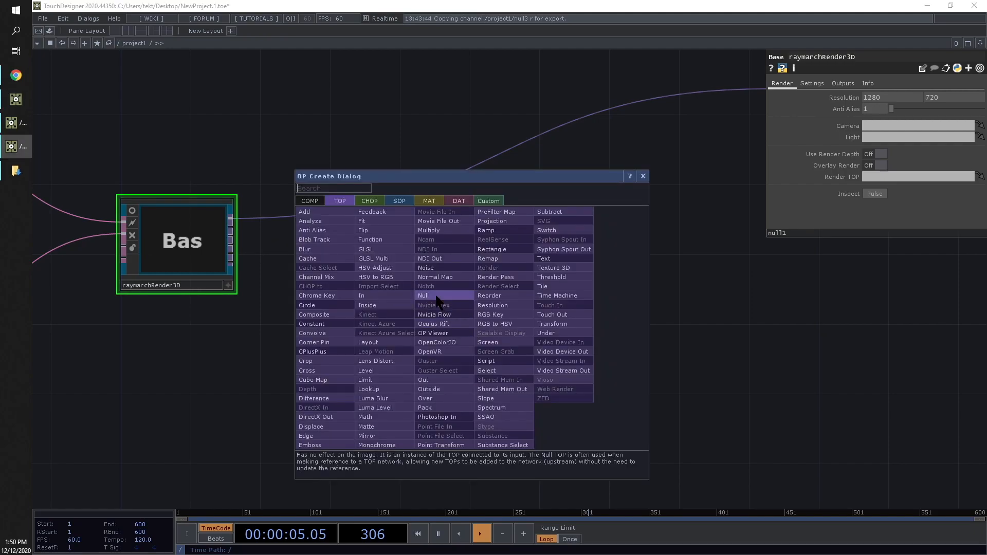
{"action": "left_click", "coordinate": [437, 297]}
{"action": "left_click", "coordinate": [470, 334]}
- Turn on the pixel value display in the new Null's viewer and examine the raw depth values across the image
{"action": "scroll", "coordinate": [482, 344], "scroll_direction": "up", "scroll_amount": 3}
{"action": "scroll", "coordinate": [478, 329], "scroll_direction": "down", "scroll_amount": 2}
{"action": "scroll", "coordinate": [581, 316], "scroll_direction": "up", "scroll_amount": 2}
{"action": "scroll", "coordinate": [314, 316], "scroll_direction": "down", "scroll_amount": 3}
{"action": "left_click_drag", "start_coordinate": [594, 299], "coordinate": [317, 319]}
{"action": "scroll", "coordinate": [275, 334], "scroll_direction": "up", "scroll_amount": 5}
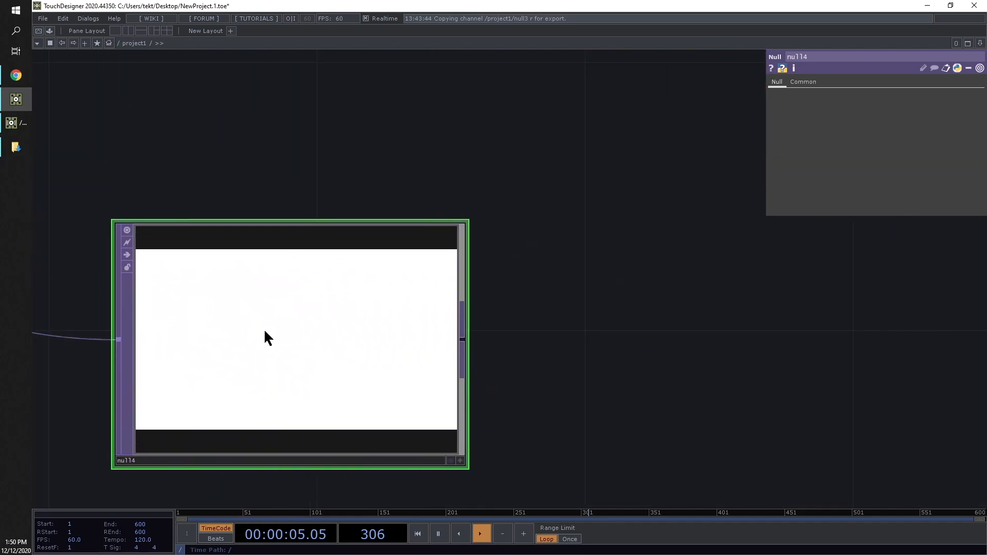
{"action": "scroll", "coordinate": [285, 328], "scroll_direction": "down", "scroll_amount": 2}
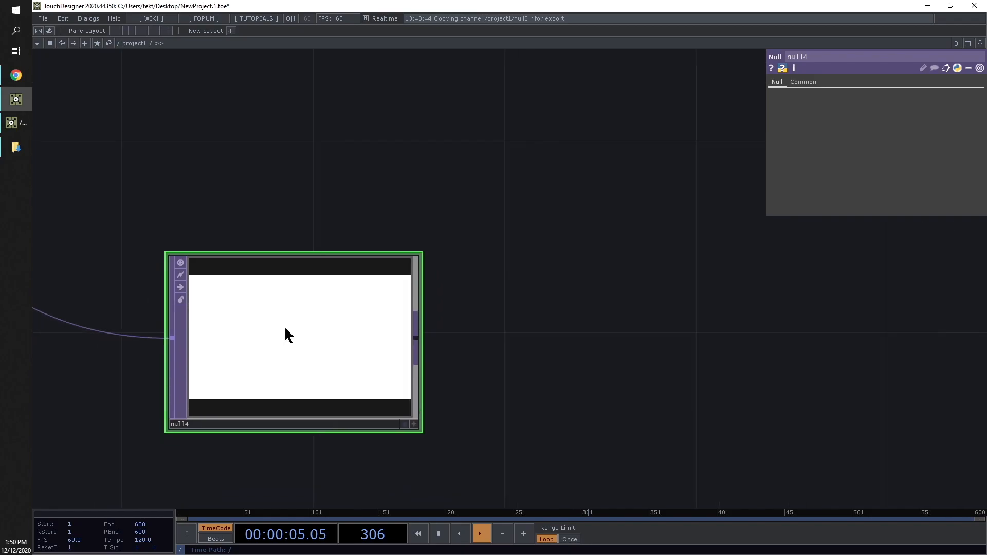
{"action": "left_click", "coordinate": [331, 292]}
{"action": "right_click", "coordinate": [312, 311]}
{"action": "left_click", "coordinate": [332, 297]}
{"action": "left_click_drag", "start_coordinate": [494, 322], "coordinate": [671, 314]}
{"action": "scroll", "coordinate": [635, 267], "scroll_direction": "up", "scroll_amount": 2}
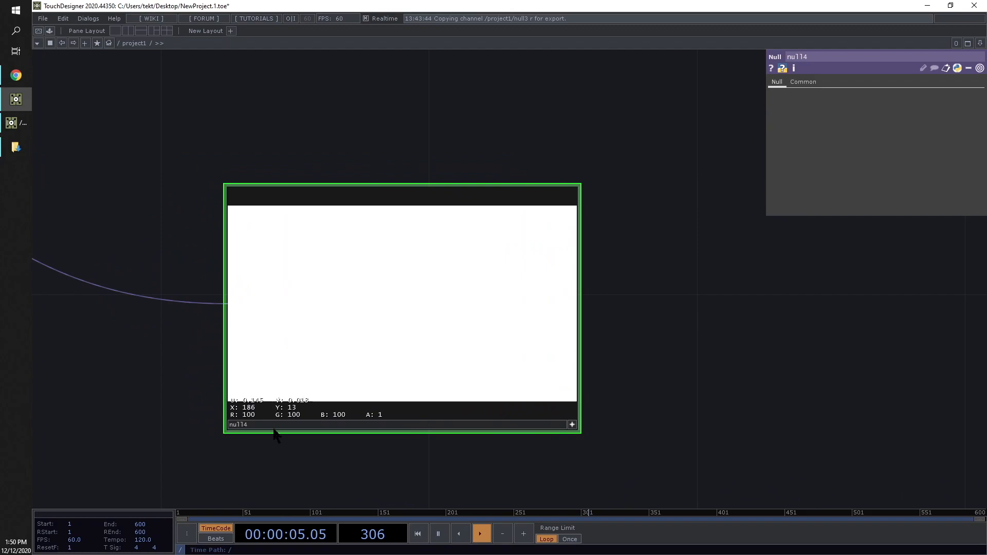
{"action": "right_click", "coordinate": [404, 217]}
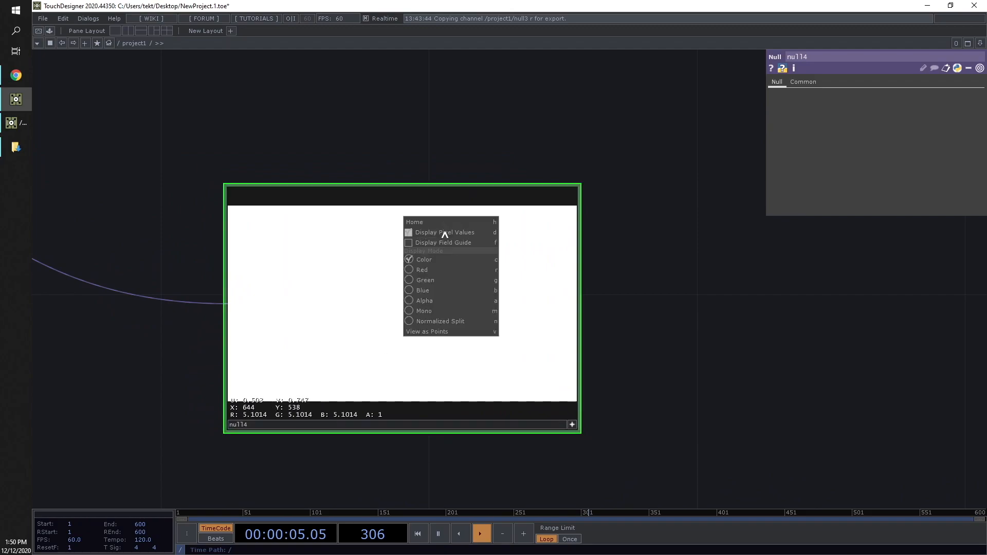
{"action": "left_click", "coordinate": [665, 271]}
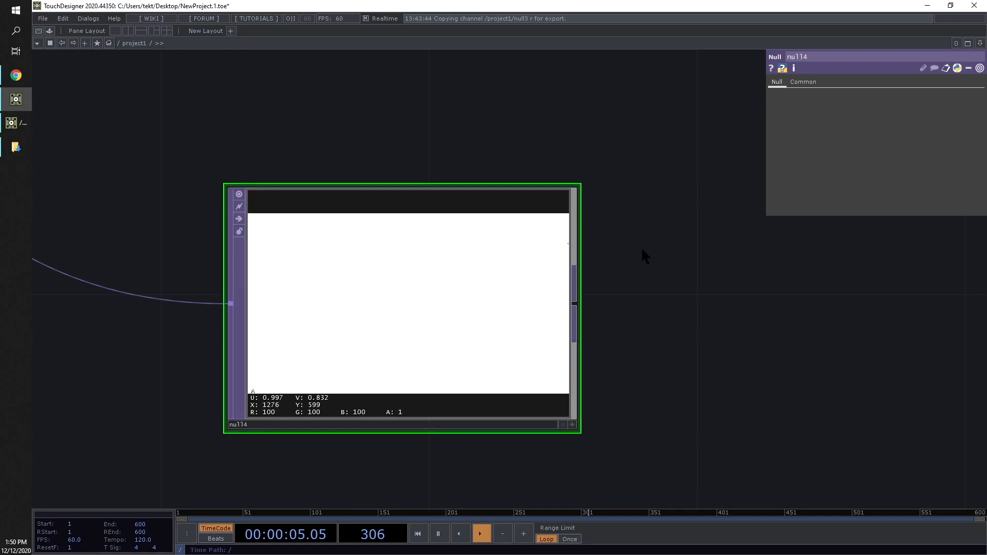
- Search the RayTK operators for "dep" and place a depthMap operator near the renderer and the Null
{"action": "scroll", "coordinate": [640, 247], "scroll_direction": "down", "scroll_amount": 4}
{"action": "middle_click_drag", "start_coordinate": [677, 255], "coordinate": [598, 175]}
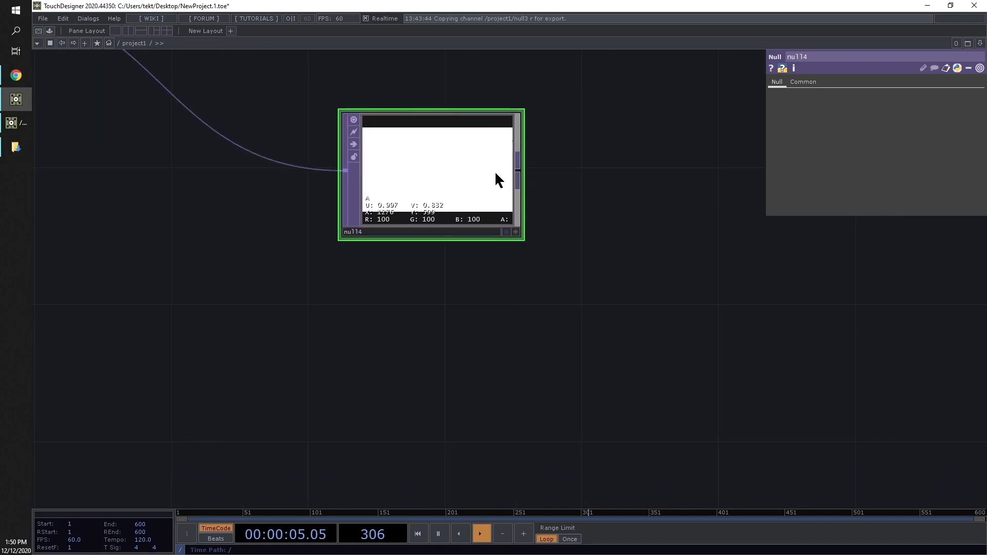
{"action": "scroll", "coordinate": [442, 284], "scroll_direction": "down", "scroll_amount": 3}
{"action": "left_click_drag", "start_coordinate": [570, 293], "coordinate": [422, 279]}
{"action": "left_click_drag", "start_coordinate": [350, 317], "coordinate": [451, 294]}
{"action": "scroll", "coordinate": [411, 293], "scroll_direction": "down", "scroll_amount": 1}
{"action": "scroll", "coordinate": [412, 295], "scroll_direction": "down", "scroll_amount": 1}
{"action": "key", "text": "alt+r"}
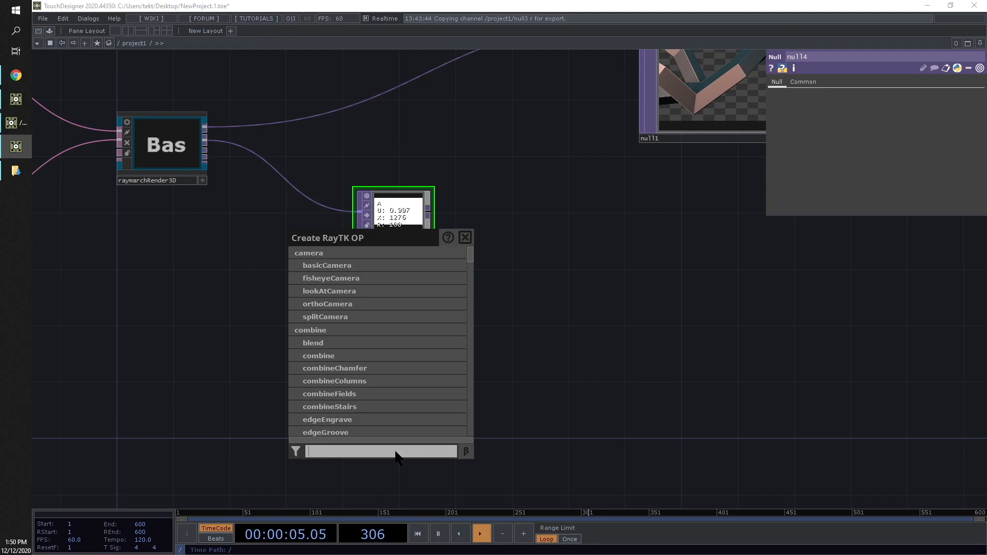
{"action": "type", "text": "dep"}
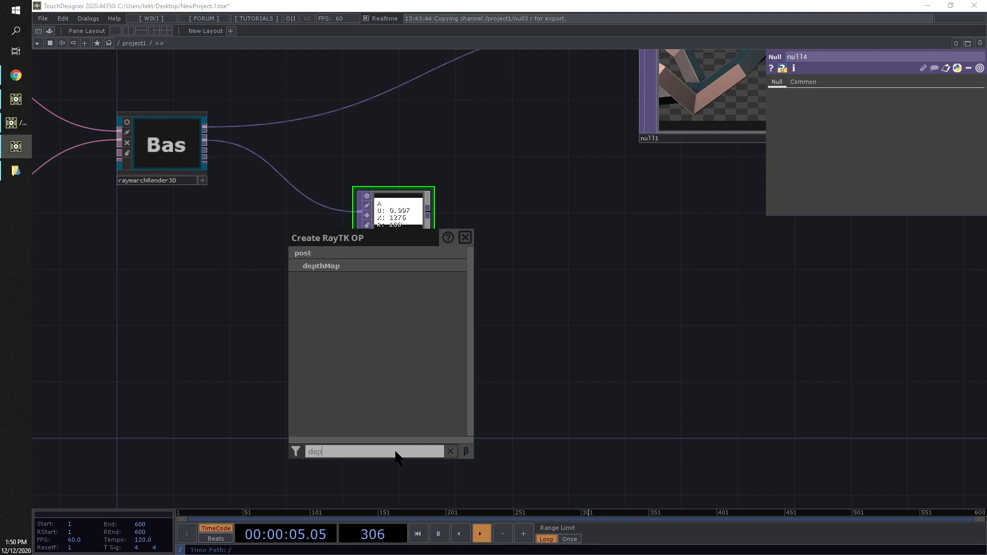
{"action": "left_click", "coordinate": [322, 267]}
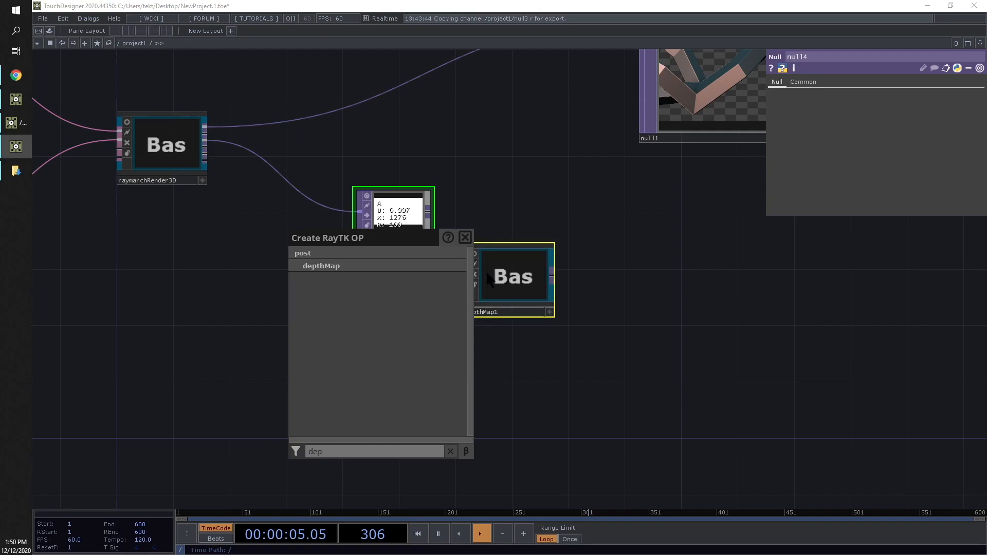
{"action": "left_click", "coordinate": [458, 238]}
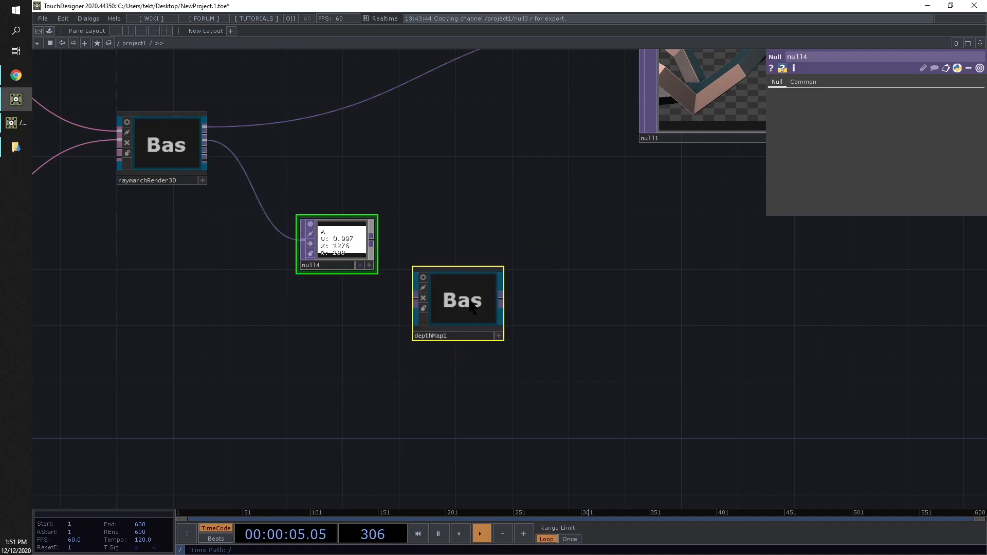
- Assign raymarchRender3D as the Output OP of depthMap1
{"action": "left_click_drag", "start_coordinate": [507, 274], "coordinate": [512, 339]}
{"action": "left_click_drag", "start_coordinate": [377, 306], "coordinate": [288, 209]}
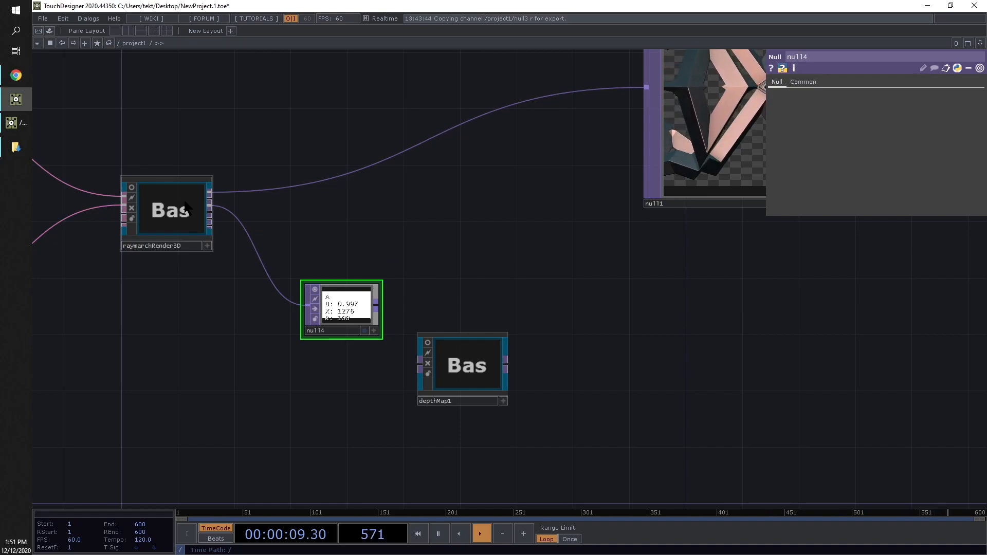
{"action": "left_click", "coordinate": [185, 204]}
{"action": "left_click", "coordinate": [462, 383]}
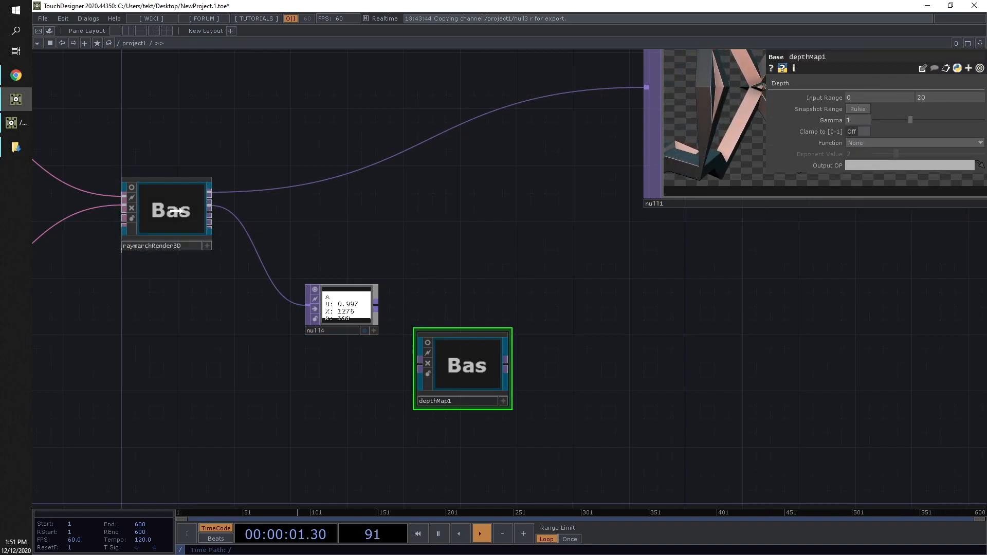
{"action": "left_click_drag", "start_coordinate": [176, 211], "coordinate": [857, 169]}
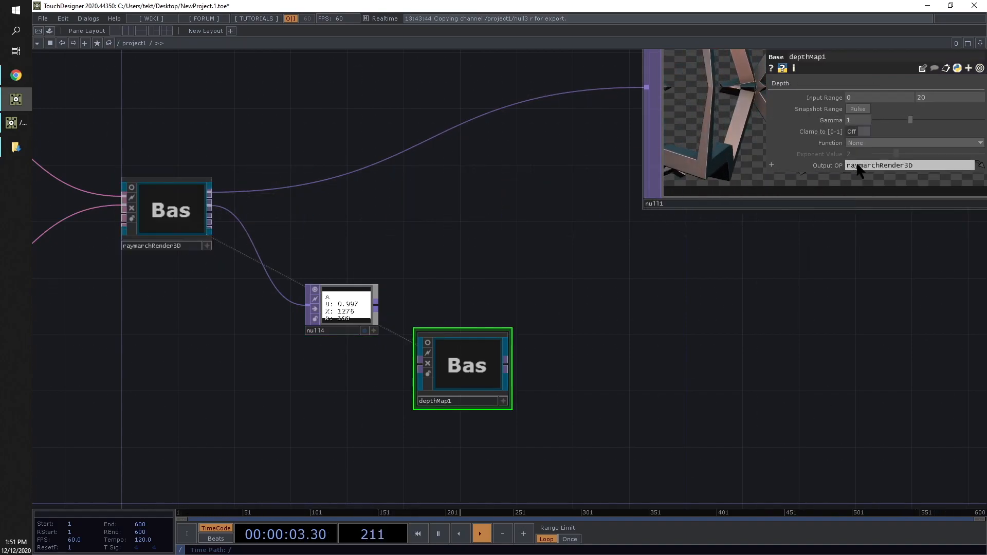
- Move depthMap1 to just below the Null on the raw depth output and delete that Null
{"action": "left_click_drag", "start_coordinate": [471, 368], "coordinate": [344, 410]}
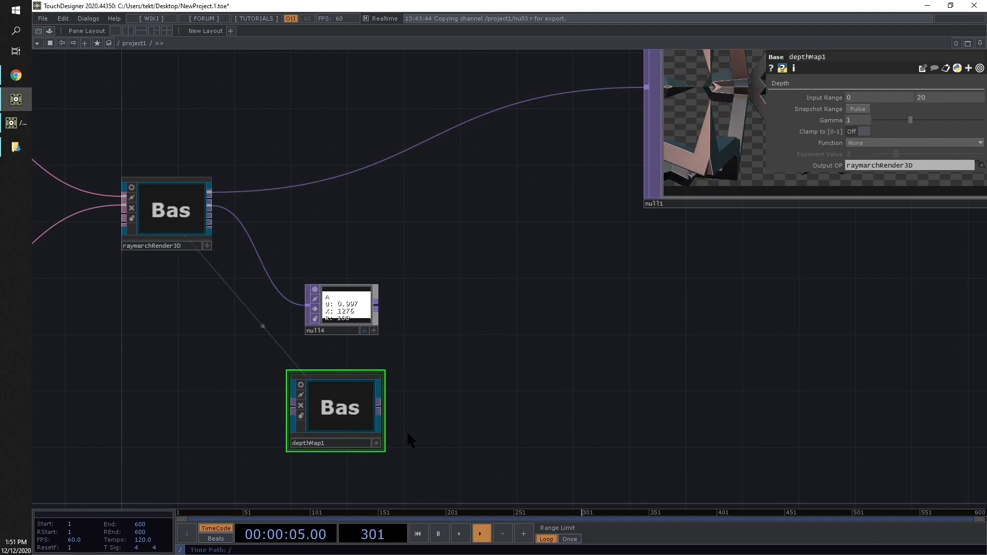
{"action": "left_click", "coordinate": [349, 308]}
{"action": "key", "text": "Delete"}
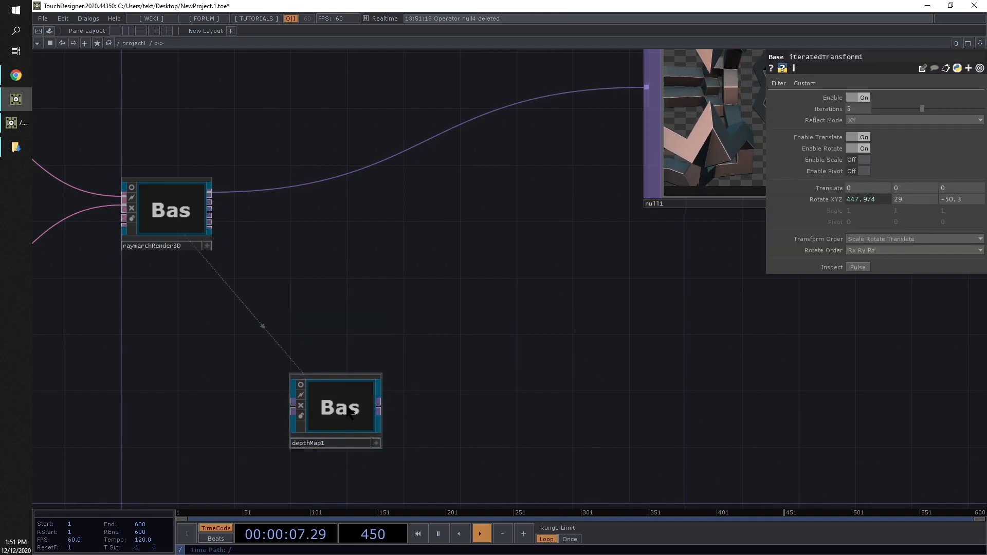
- Attach a Null TOP to the output of depthMap1 and select depthMap1 again
{"action": "left_click", "coordinate": [350, 414]}
{"action": "left_click", "coordinate": [379, 407]}
{"action": "left_click", "coordinate": [492, 338]}
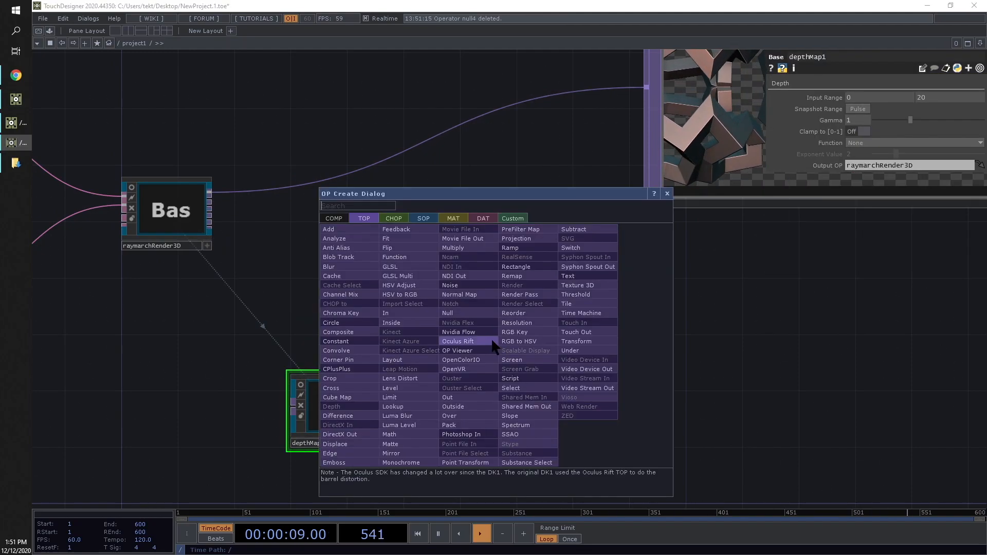
{"action": "left_click", "coordinate": [456, 315]}
{"action": "left_click", "coordinate": [549, 421]}
{"action": "left_click_drag", "start_coordinate": [337, 420], "coordinate": [363, 403]}
{"action": "left_click", "coordinate": [378, 378]}
- Examine the depth image in the Null and switch depthMap1's Clamp to [0-1] on and back off
{"action": "scroll", "coordinate": [512, 396], "scroll_direction": "up", "scroll_amount": 5}
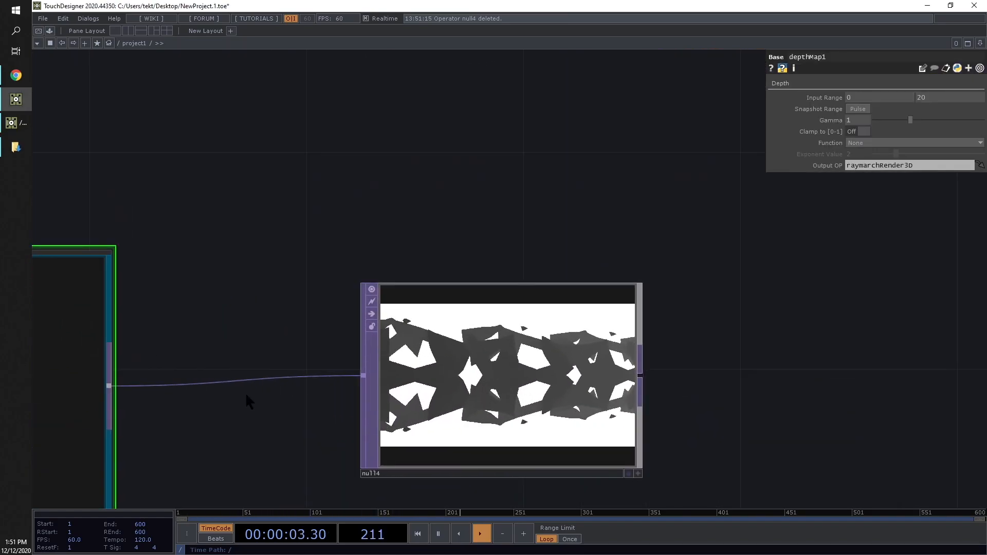
{"action": "scroll", "coordinate": [239, 392], "scroll_direction": "down", "scroll_amount": 5}
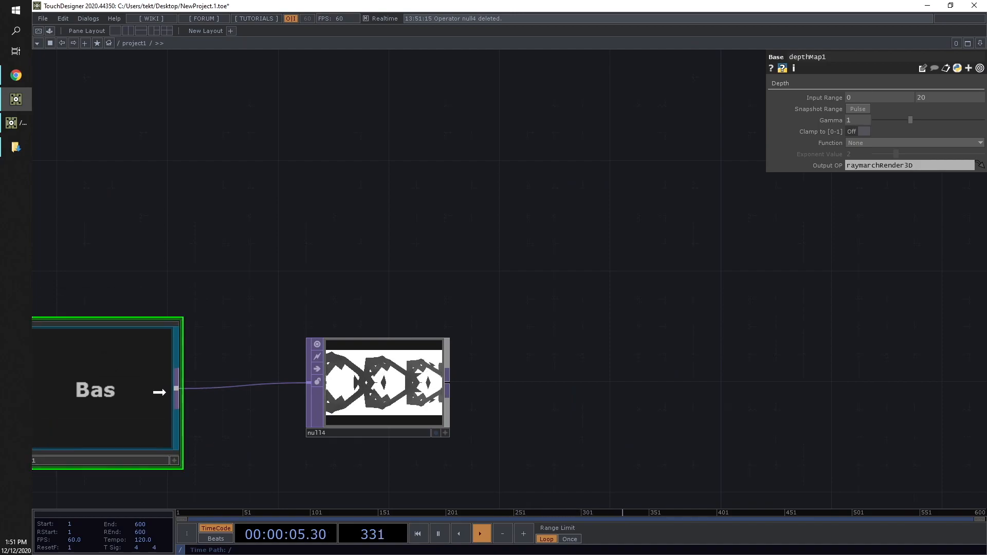
{"action": "scroll", "coordinate": [340, 409], "scroll_direction": "up", "scroll_amount": 5}
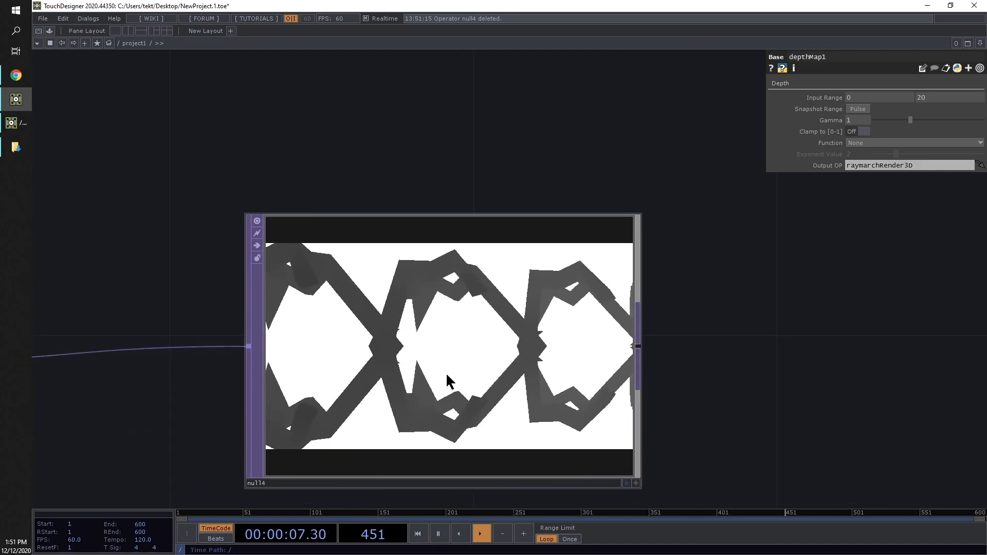
{"action": "scroll", "coordinate": [447, 381], "scroll_direction": "down", "scroll_amount": 5}
{"action": "scroll", "coordinate": [590, 382], "scroll_direction": "up", "scroll_amount": 3}
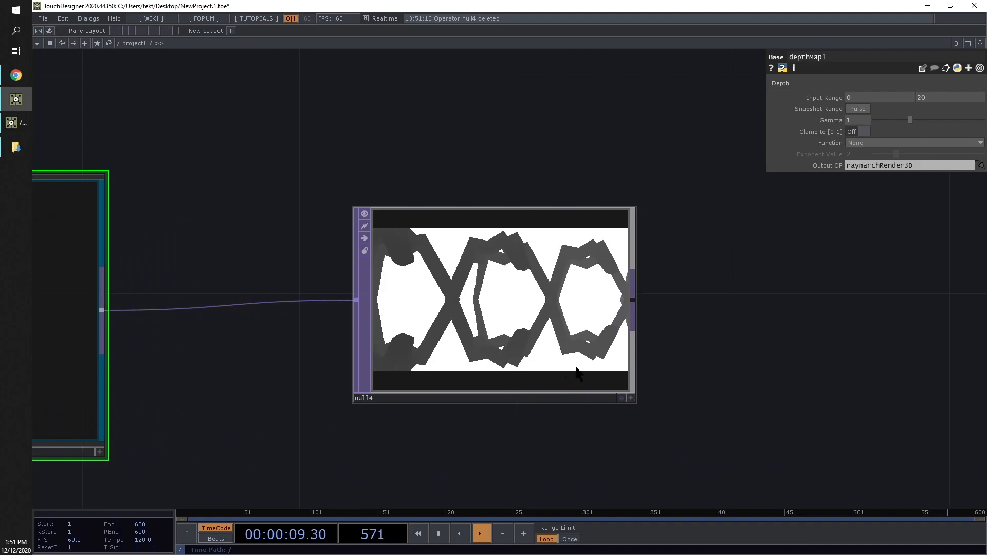
{"action": "scroll", "coordinate": [838, 269], "scroll_direction": "down", "scroll_amount": 1}
{"action": "scroll", "coordinate": [715, 337], "scroll_direction": "up", "scroll_amount": 4}
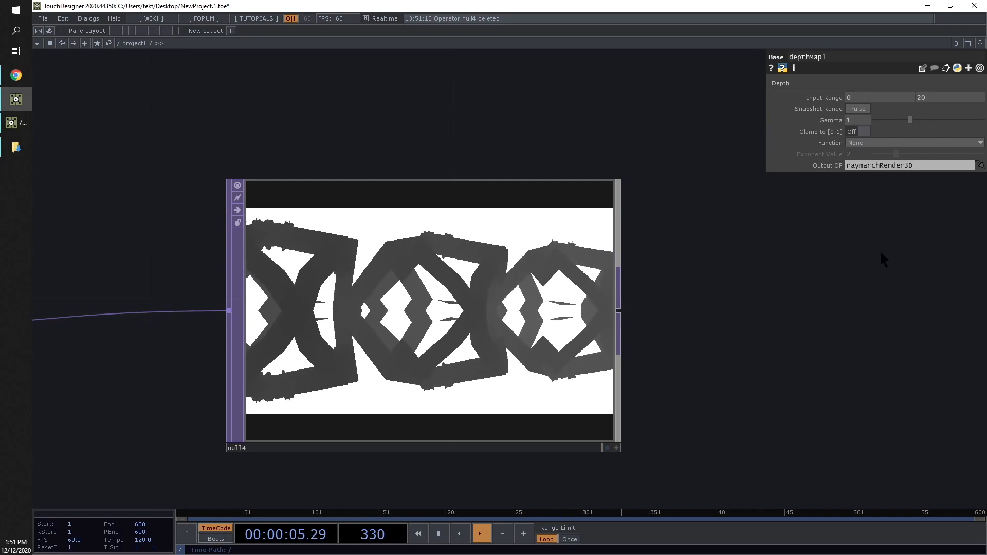
{"action": "left_click", "coordinate": [863, 131]}
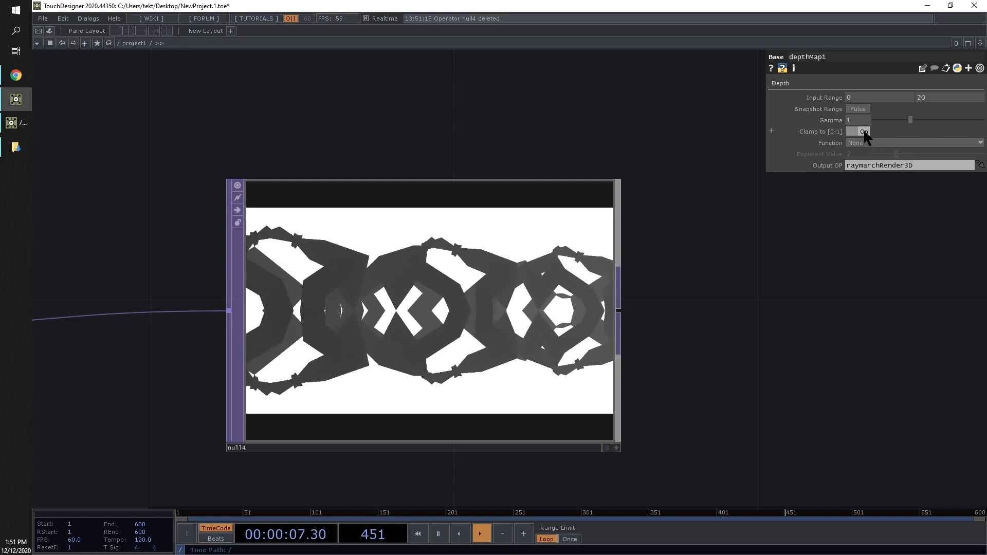
{"action": "left_click", "coordinate": [864, 131]}
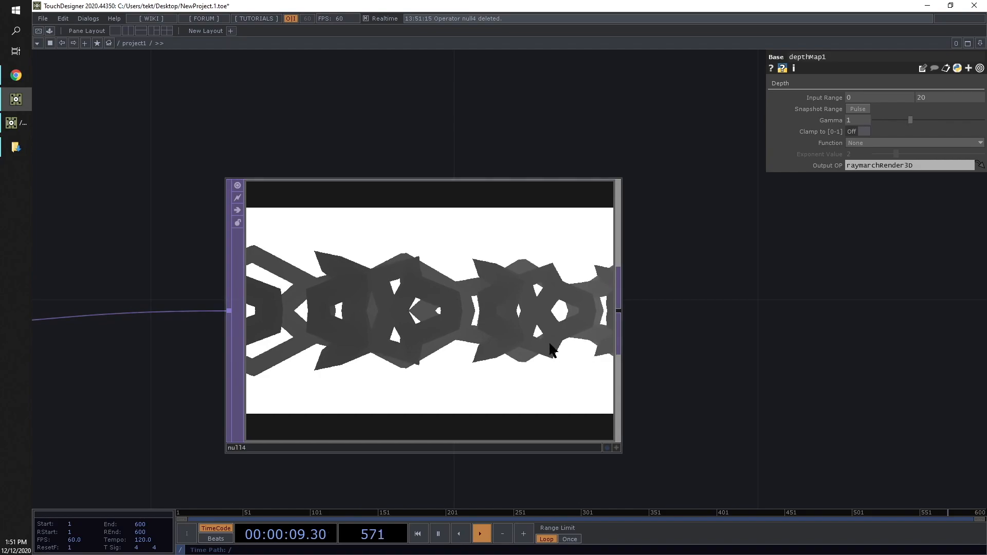
{"action": "left_click", "coordinate": [485, 357]}
{"action": "right_click", "coordinate": [462, 358]}
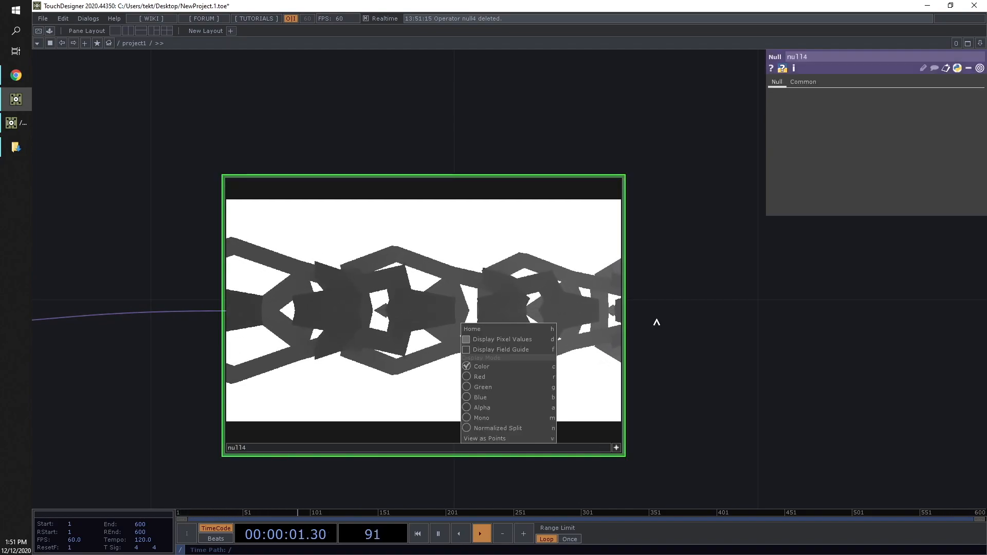
{"action": "left_click", "coordinate": [715, 283]}
{"action": "scroll", "coordinate": [470, 309], "scroll_direction": "down", "scroll_amount": 5}
- Snapshot the input range of depthMap1 from the rendered depth
{"action": "left_click", "coordinate": [154, 322]}
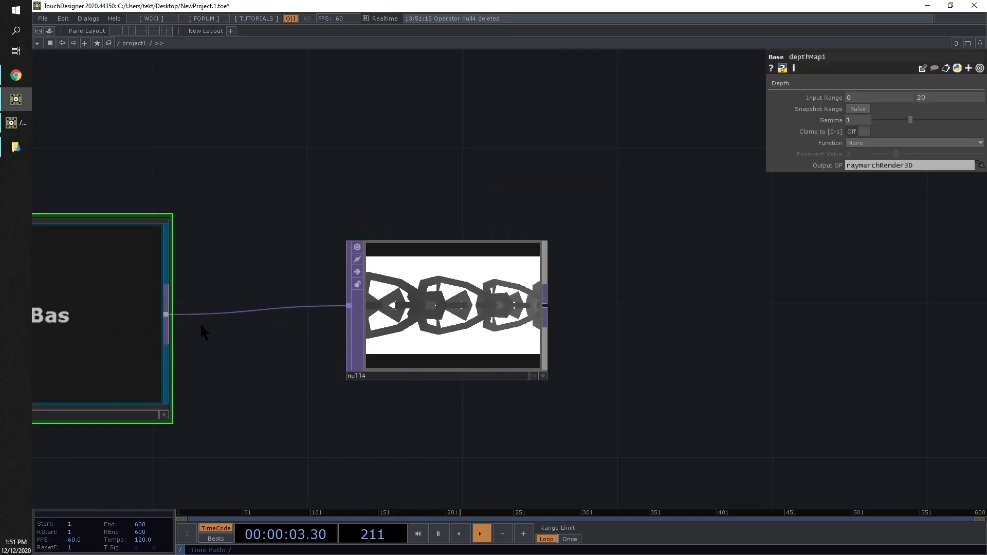
{"action": "scroll", "coordinate": [459, 321], "scroll_direction": "up", "scroll_amount": 3}
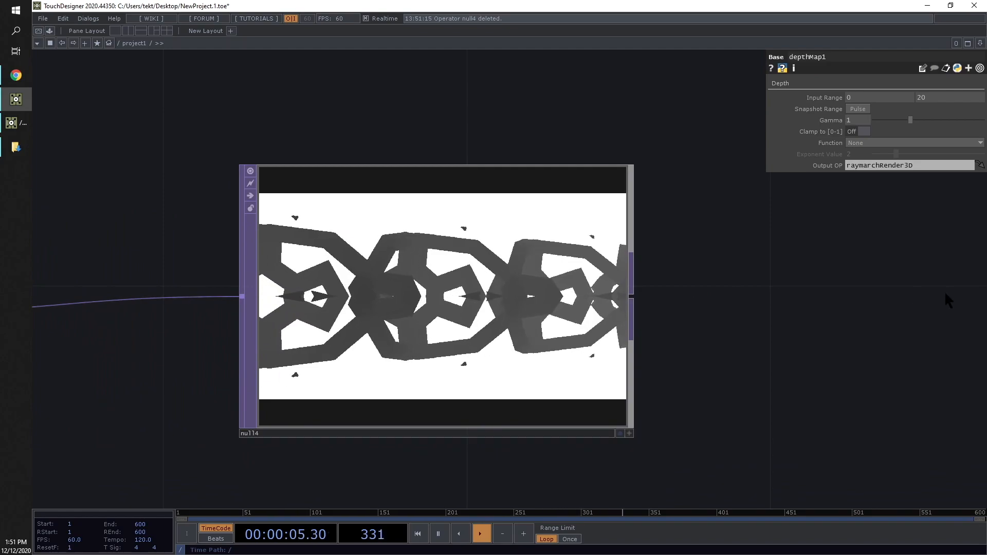
{"action": "left_click", "coordinate": [859, 108]}
{"action": "left_click_drag", "start_coordinate": [867, 226], "coordinate": [873, 193]}
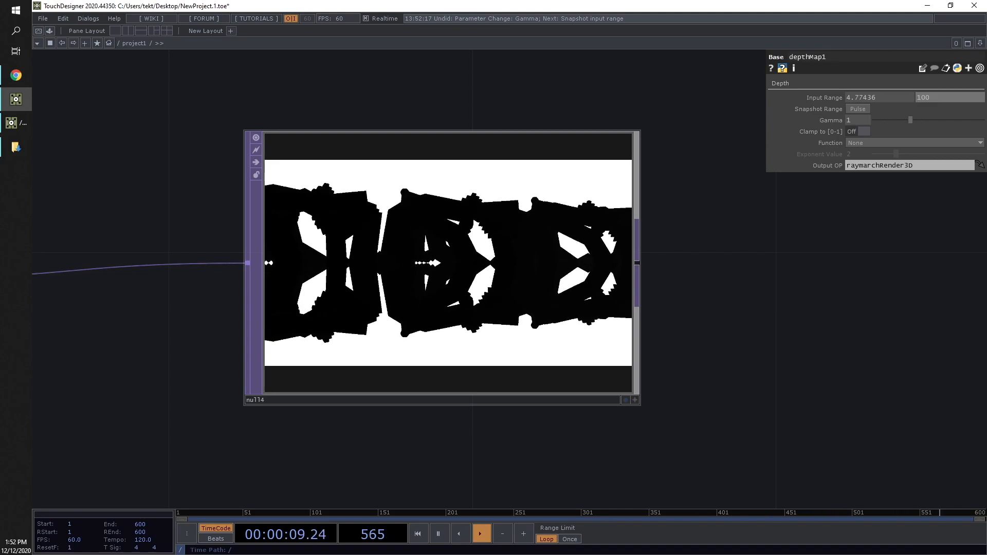
- Set the upper value of depthMap1's input range to 20
{"action": "middle_click", "coordinate": [939, 96]}
{"action": "middle_click_drag", "start_coordinate": [932, 87], "coordinate": [880, 93]}
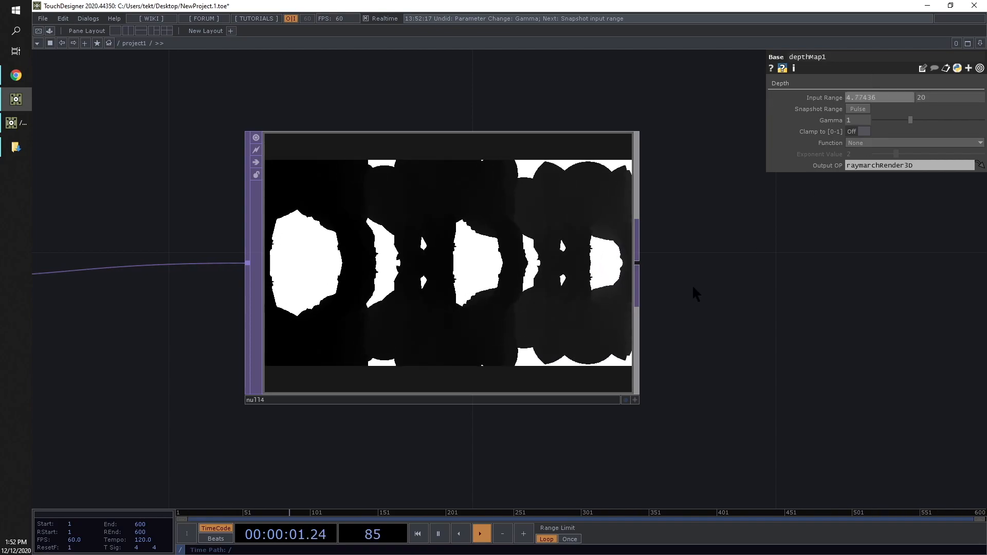
{"action": "left_click_drag", "start_coordinate": [833, 215], "coordinate": [867, 247]}
{"action": "left_click_drag", "start_coordinate": [793, 284], "coordinate": [845, 268]}
- Set the lower value of depthMap1's input range to 5 and its gamma to 2.87
{"action": "left_click_drag", "start_coordinate": [906, 118], "coordinate": [939, 128]}
{"action": "middle_click_drag", "start_coordinate": [889, 97], "coordinate": [883, 87]}
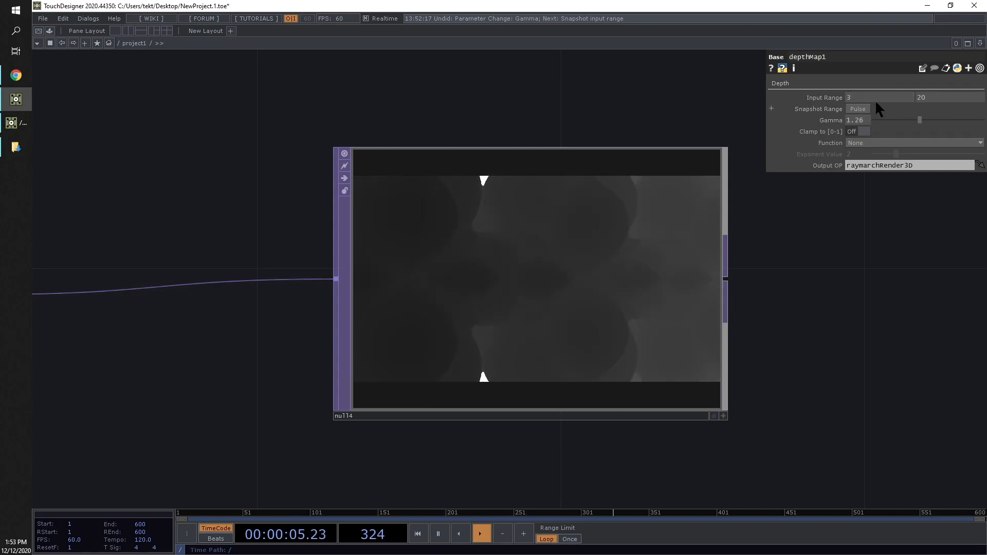
{"action": "key", "text": "Tab"}
{"action": "left_click_drag", "start_coordinate": [922, 118], "coordinate": [980, 116]}
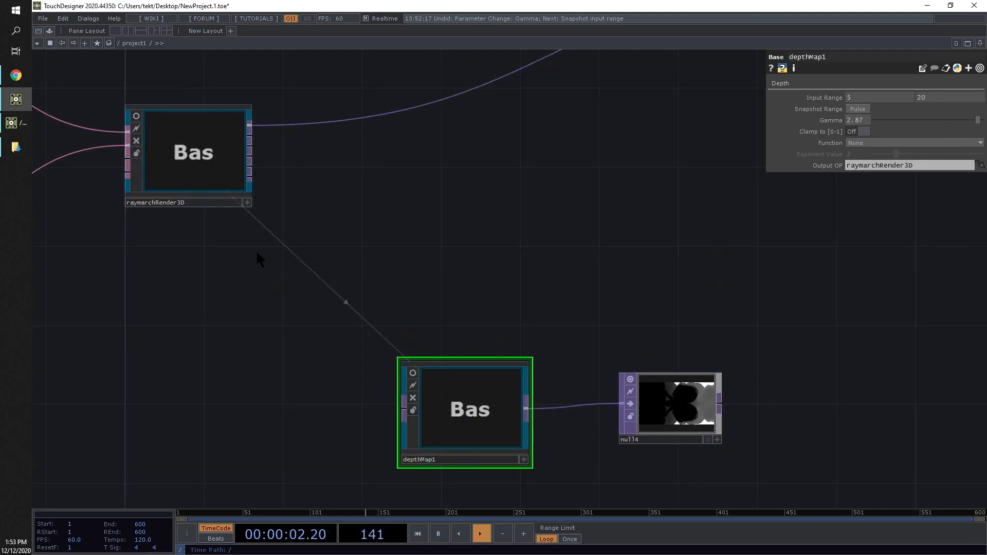
- Set the X position of lookAtCamera1 to -2.05
{"action": "scroll", "coordinate": [254, 272], "scroll_direction": "down", "scroll_amount": 2}
{"action": "left_click_drag", "start_coordinate": [251, 302], "coordinate": [261, 299]}
{"action": "scroll", "coordinate": [262, 300], "scroll_direction": "down", "scroll_amount": 1}
{"action": "left_click", "coordinate": [232, 273]}
{"action": "scroll", "coordinate": [715, 334], "scroll_direction": "up", "scroll_amount": 10}
{"action": "left_click_drag", "start_coordinate": [702, 276], "coordinate": [768, 290]}
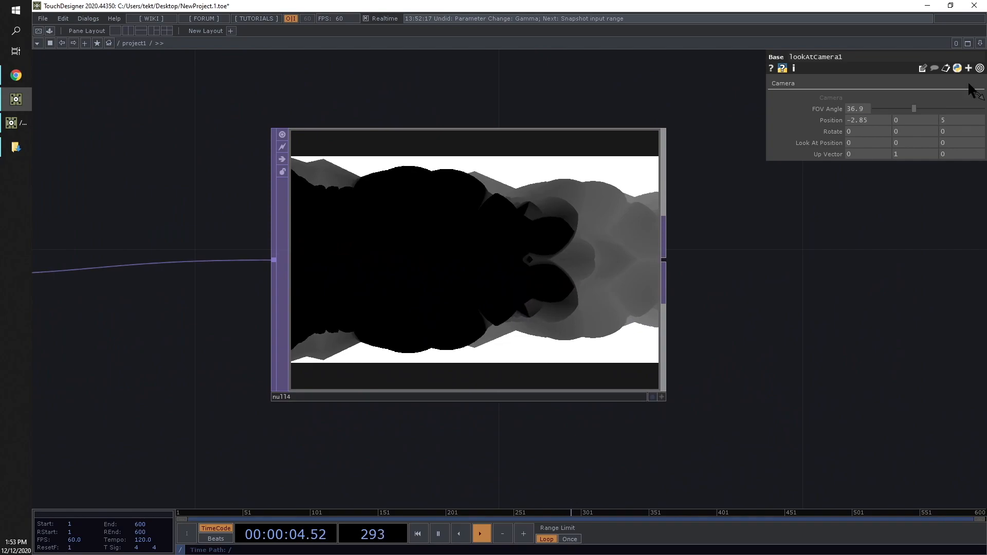
{"action": "middle_click_drag", "start_coordinate": [869, 119], "coordinate": [871, 105]}
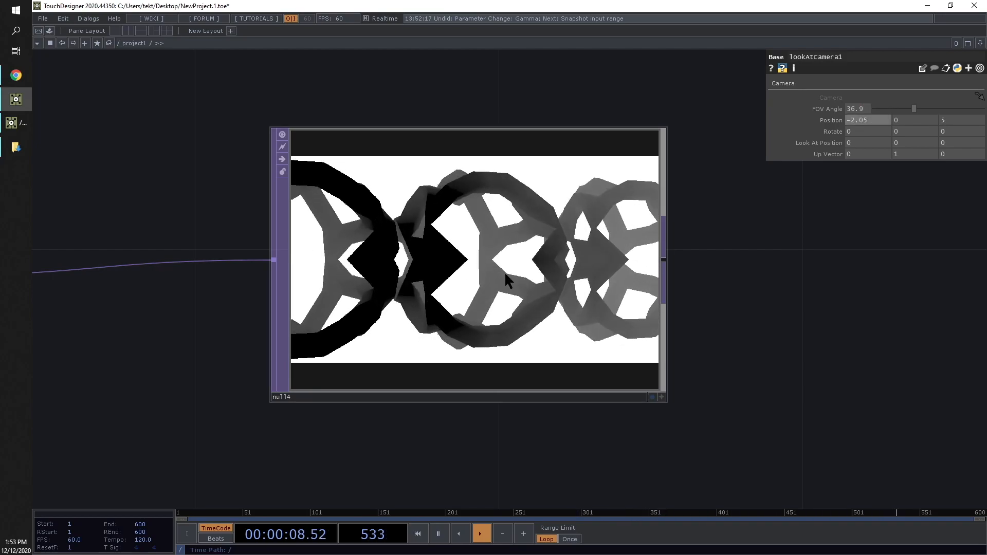
- Examine the depth image in null4 alongside depthMap1's parameters
{"action": "scroll", "coordinate": [496, 275], "scroll_direction": "down", "scroll_amount": 3}
{"action": "scroll", "coordinate": [451, 301], "scroll_direction": "up", "scroll_amount": 2}
{"action": "left_click", "coordinate": [75, 225]}
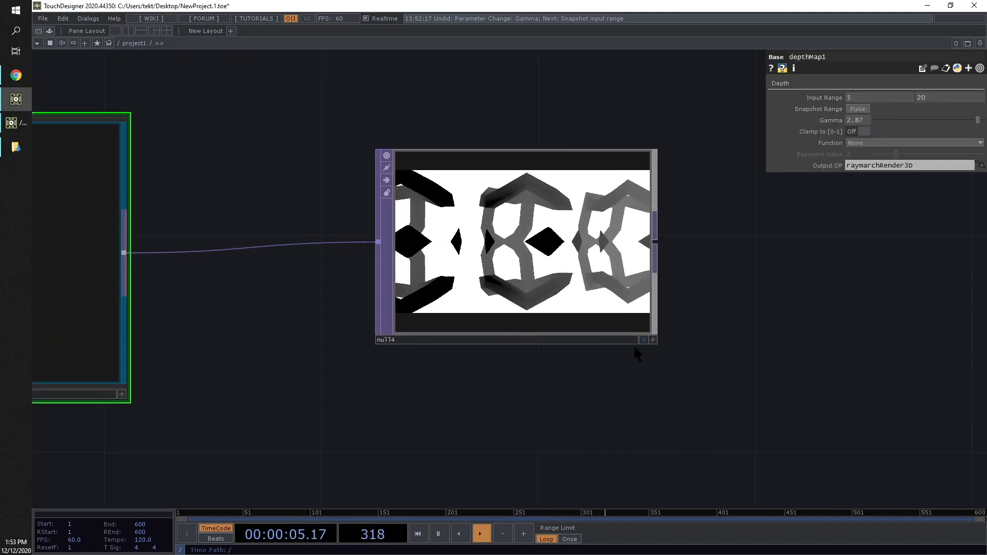
{"action": "left_click_drag", "start_coordinate": [848, 327], "coordinate": [786, 361]}
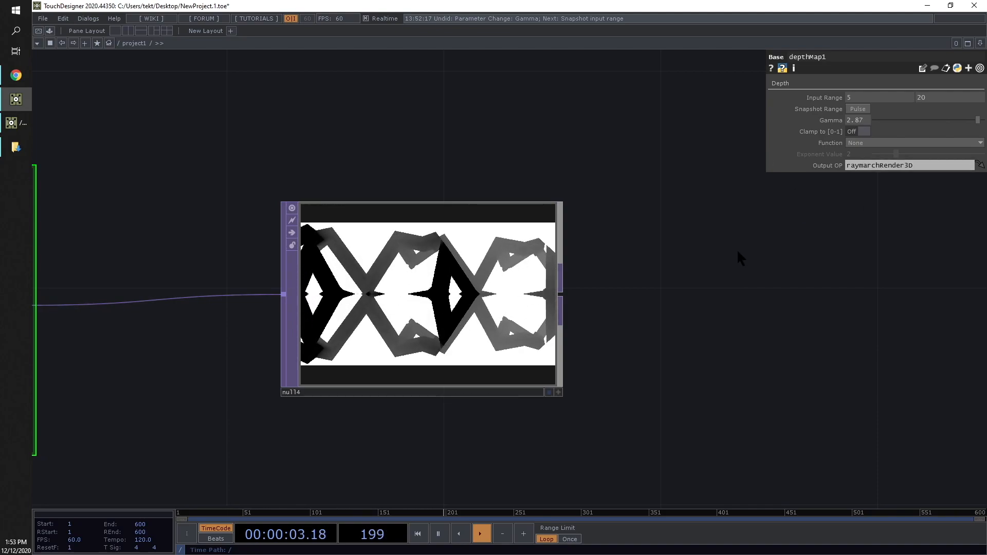
{"action": "scroll", "coordinate": [685, 308], "scroll_direction": "down", "scroll_amount": 3}
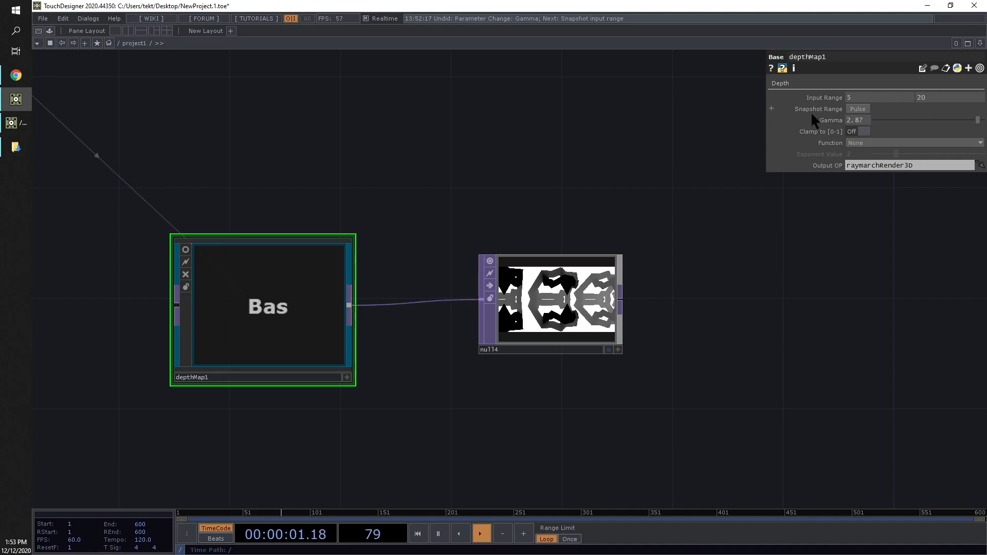
{"action": "left_click_drag", "start_coordinate": [849, 311], "coordinate": [662, 326]}
- Add a Null TOP connected to the output of null4
{"action": "scroll", "coordinate": [668, 309], "scroll_direction": "down", "scroll_amount": 3}
{"action": "left_click_drag", "start_coordinate": [537, 360], "coordinate": [446, 405]}
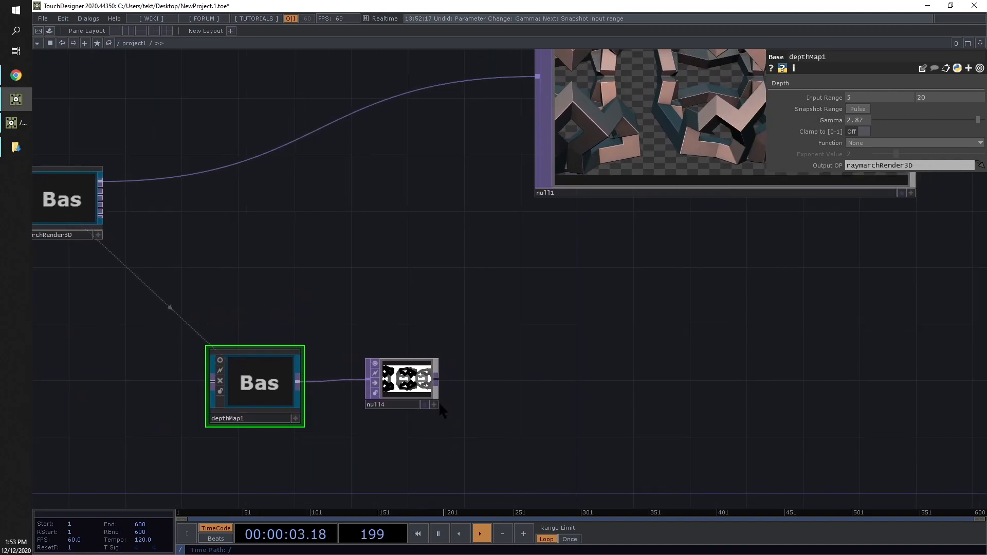
{"action": "left_click", "coordinate": [441, 378]}
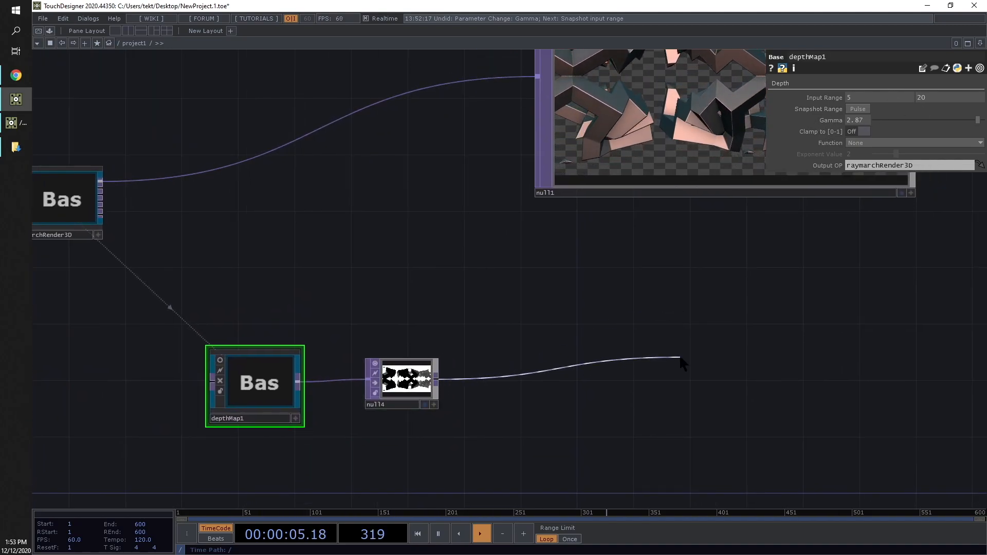
{"action": "left_click", "coordinate": [681, 359]}
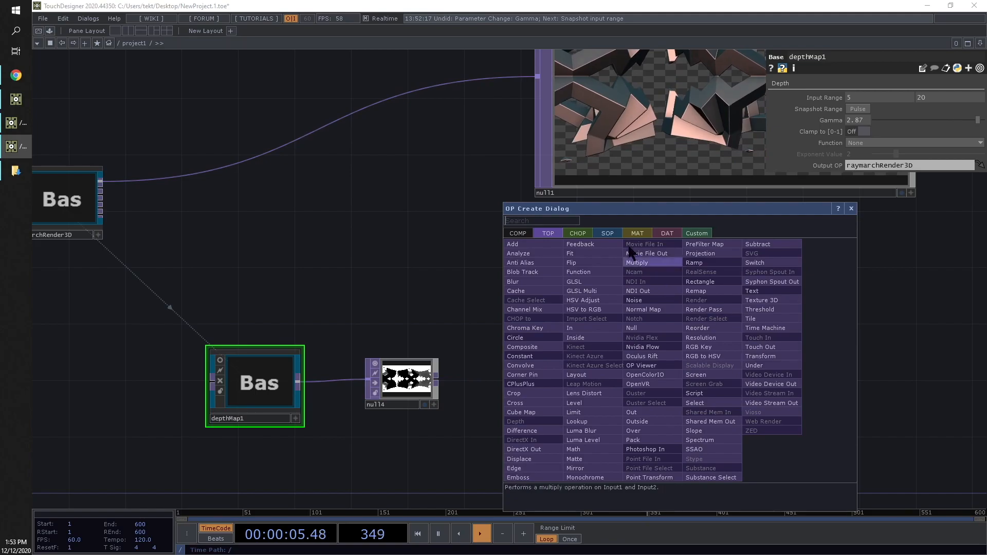
{"action": "left_click", "coordinate": [641, 329]}
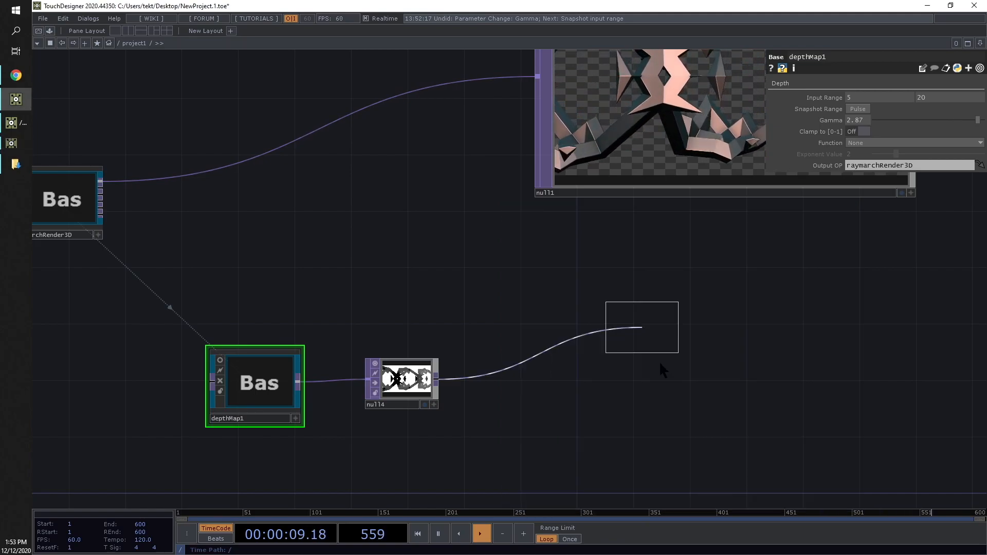
{"action": "left_click", "coordinate": [652, 378]}
{"action": "key", "text": "h"}
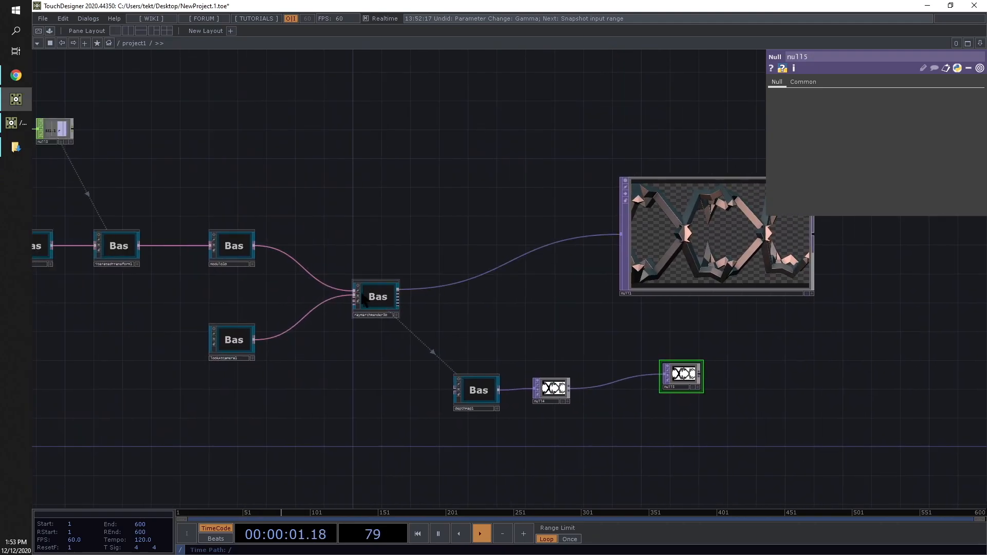
- Set lookAtCamera1's FOV Angle to 48.1, its X position to -5.95 and its Z position to 3.6
{"action": "left_click", "coordinate": [232, 341]}
{"action": "scroll", "coordinate": [874, 377], "scroll_direction": "up", "scroll_amount": 4}
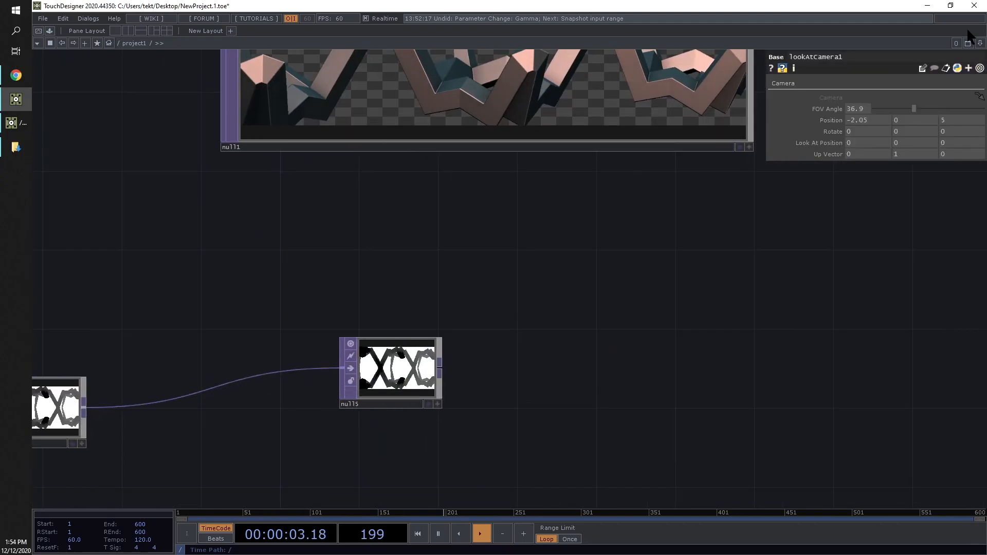
{"action": "mouse_move", "coordinate": [914, 109]}
{"action": "left_mouse_down"}
{"action": "mouse_move", "coordinate": [937, 108]}
{"action": "mouse_move", "coordinate": [904, 108]}
{"action": "left_mouse_up"}
{"action": "left_click_drag", "start_coordinate": [868, 221], "coordinate": [865, 387]}
{"action": "middle_click_drag", "start_coordinate": [870, 120], "coordinate": [812, 108]}
{"action": "left_click_drag", "start_coordinate": [915, 105], "coordinate": [928, 104]}
{"action": "middle_click_drag", "start_coordinate": [878, 114], "coordinate": [862, 107]}
{"action": "mouse_move", "coordinate": [957, 117]}
{"action": "middle_mouse_down"}
{"action": "mouse_move", "coordinate": [952, 101]}
{"action": "mouse_move", "coordinate": [950, 109]}
{"action": "middle_mouse_up"}
{"action": "mouse_move", "coordinate": [874, 119]}
{"action": "middle_mouse_down"}
{"action": "mouse_move", "coordinate": [864, 107]}
{"action": "mouse_move", "coordinate": [942, 100]}
{"action": "mouse_move", "coordinate": [888, 113]}
{"action": "mouse_move", "coordinate": [862, 105]}
{"action": "middle_mouse_up"}
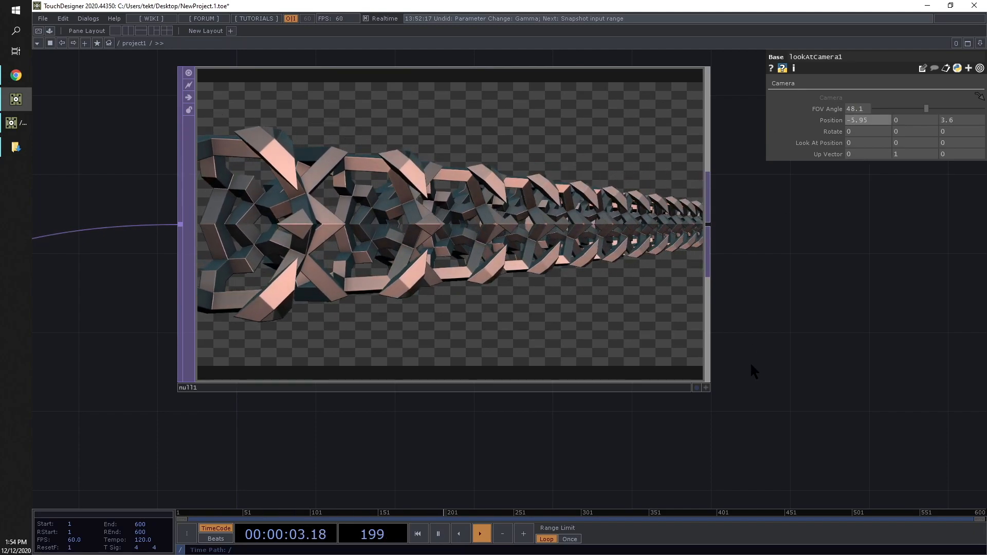
- Examine the depth image in null5 with the new camera view
{"action": "scroll", "coordinate": [751, 360], "scroll_direction": "down", "scroll_amount": 5}
{"action": "left_click_drag", "start_coordinate": [782, 357], "coordinate": [556, 262]}
{"action": "scroll", "coordinate": [360, 375], "scroll_direction": "up", "scroll_amount": 6}
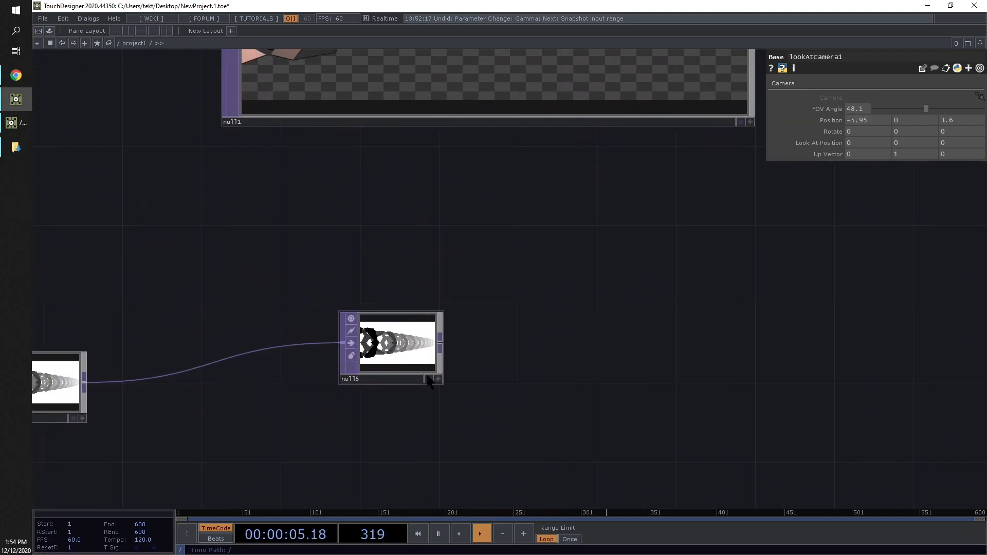
{"action": "scroll", "coordinate": [470, 357], "scroll_direction": "up", "scroll_amount": 5}
{"action": "scroll", "coordinate": [573, 386], "scroll_direction": "down", "scroll_amount": 8}
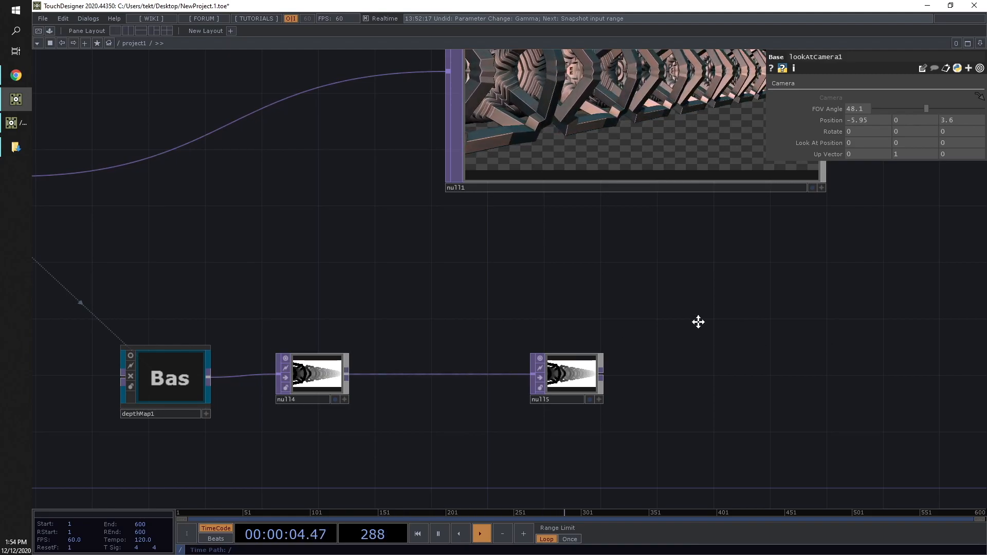
{"action": "left_click_drag", "start_coordinate": [754, 326], "coordinate": [520, 335]}
{"action": "scroll", "coordinate": [519, 334], "scroll_direction": "down", "scroll_amount": 2}
{"action": "key", "text": "Tab"}
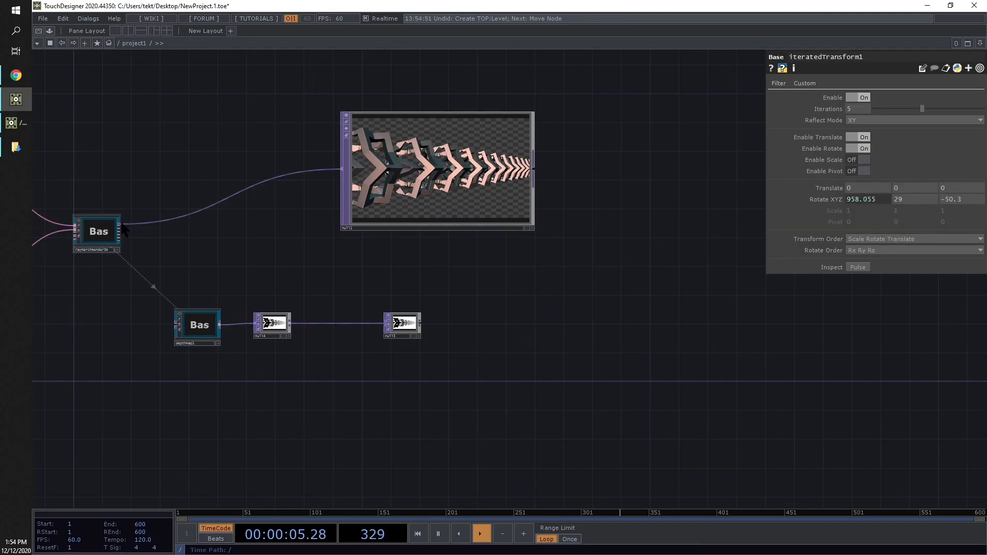
{"action": "left_click", "coordinate": [225, 247]}
{"action": "key", "text": "Escape"}
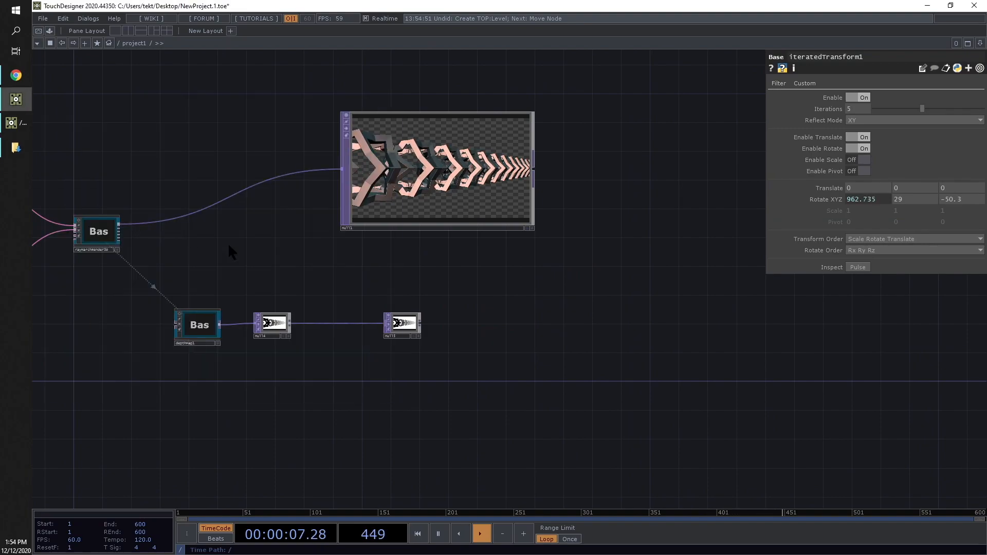
- Insert a Null TOP between raymarchRender3D and null1, and move null1 farther along to make room
{"action": "right_click", "coordinate": [207, 211]}
{"action": "left_click", "coordinate": [223, 197]}
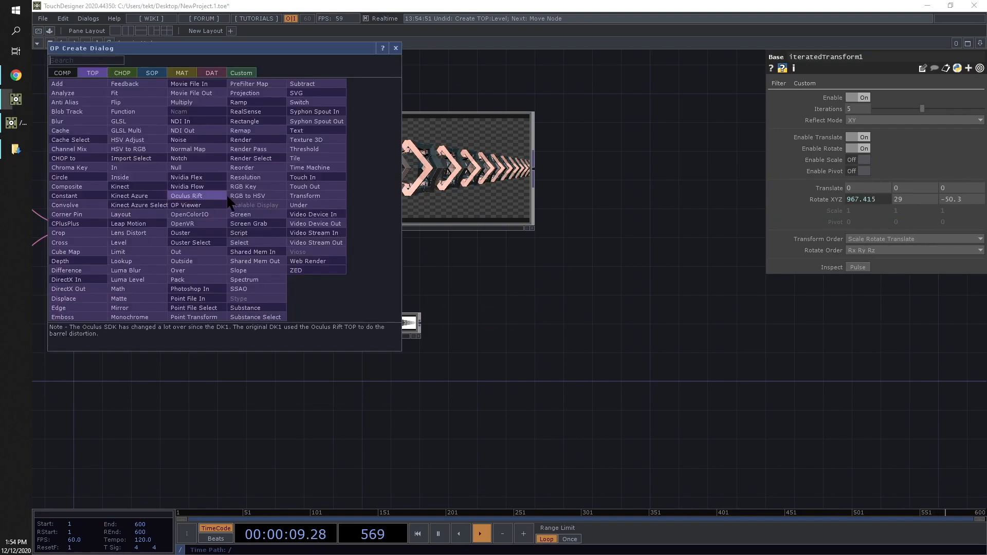
{"action": "left_click", "coordinate": [190, 183]}
{"action": "left_click", "coordinate": [232, 168]}
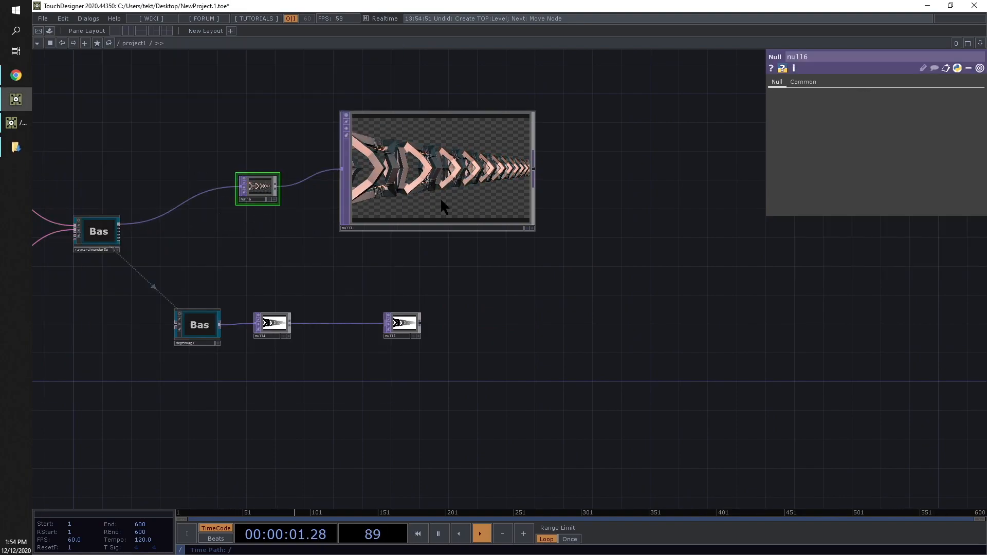
{"action": "left_click_drag", "start_coordinate": [440, 197], "coordinate": [706, 190]}
{"action": "left_click_drag", "start_coordinate": [235, 172], "coordinate": [370, 227]}
- Add a Luma Blur TOP and connect null6 to its first input and null5 to its second input
{"action": "scroll", "coordinate": [408, 263], "scroll_direction": "up", "scroll_amount": 3}
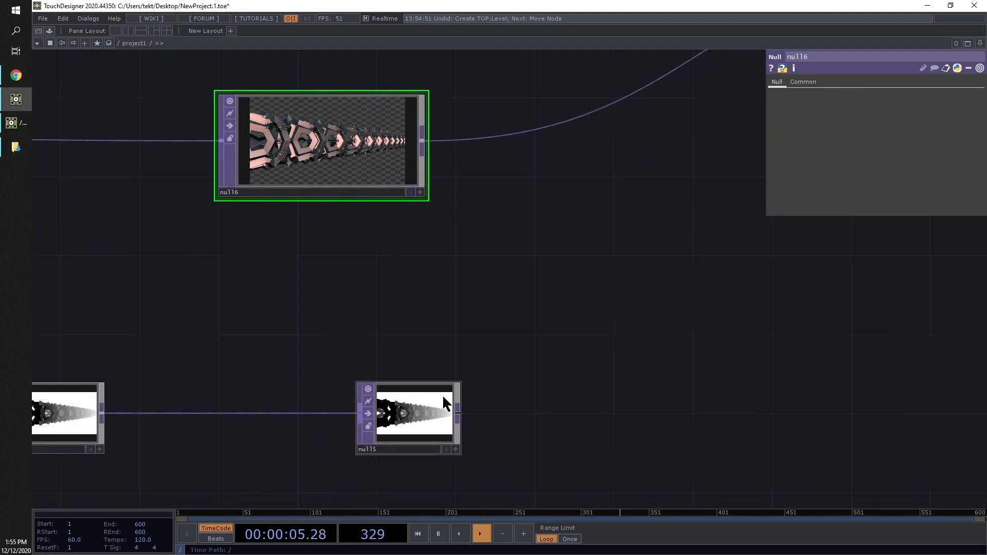
{"action": "left_click_drag", "start_coordinate": [569, 365], "coordinate": [343, 387]}
{"action": "key", "text": "Tab"}
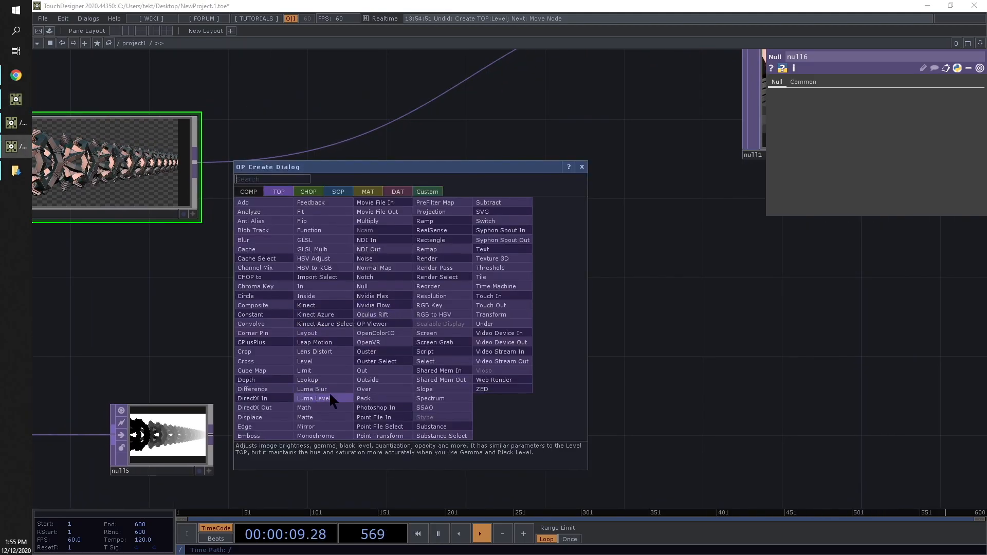
{"action": "left_click", "coordinate": [311, 389]}
{"action": "left_click", "coordinate": [343, 243]}
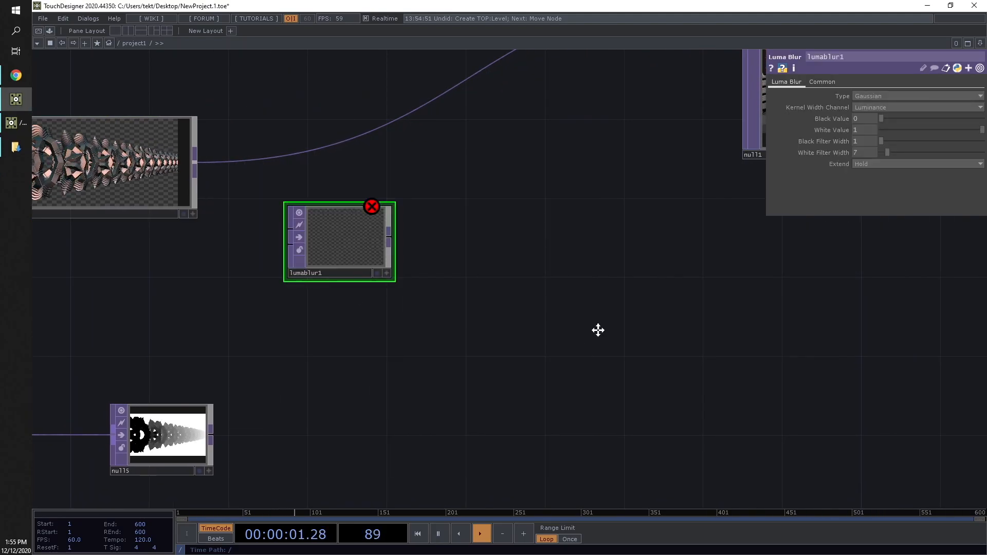
{"action": "left_click_drag", "start_coordinate": [343, 268], "coordinate": [516, 263]}
{"action": "left_click_drag", "start_coordinate": [463, 221], "coordinate": [370, 155]}
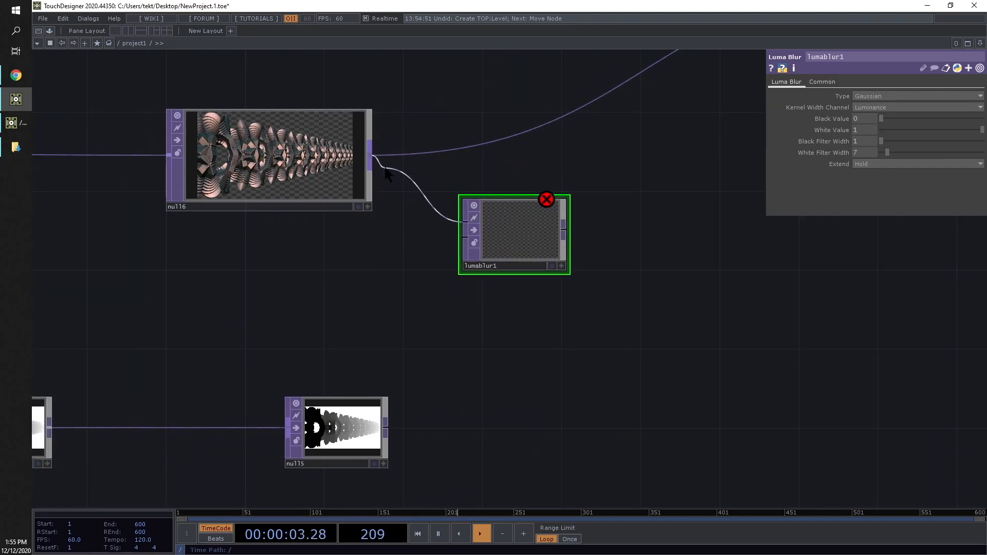
{"action": "left_click_drag", "start_coordinate": [464, 236], "coordinate": [387, 427]}
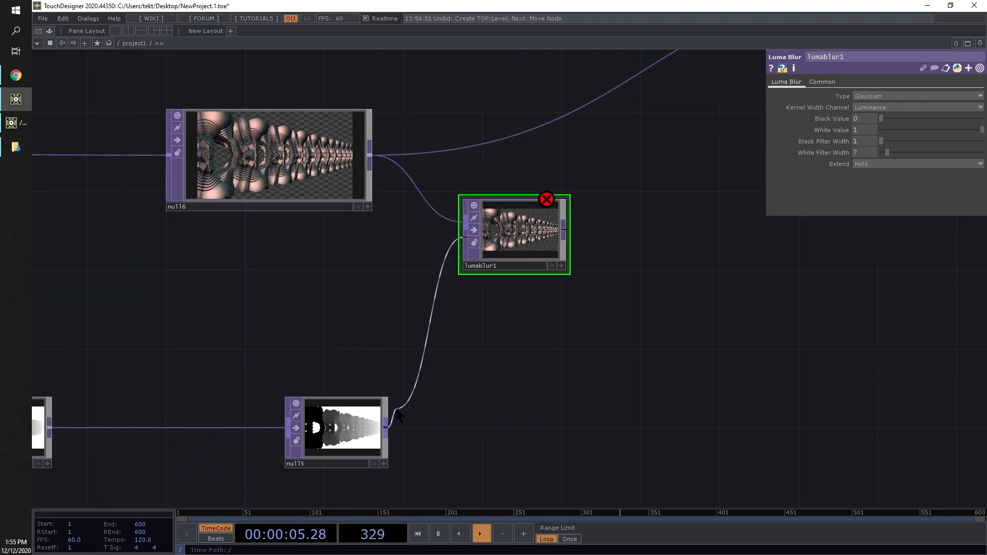
- Try the Luma Blur's White Filter Width at 48 and settle on 18
{"action": "scroll", "coordinate": [511, 283], "scroll_direction": "up", "scroll_amount": 6}
{"action": "scroll", "coordinate": [482, 326], "scroll_direction": "down", "scroll_amount": 3}
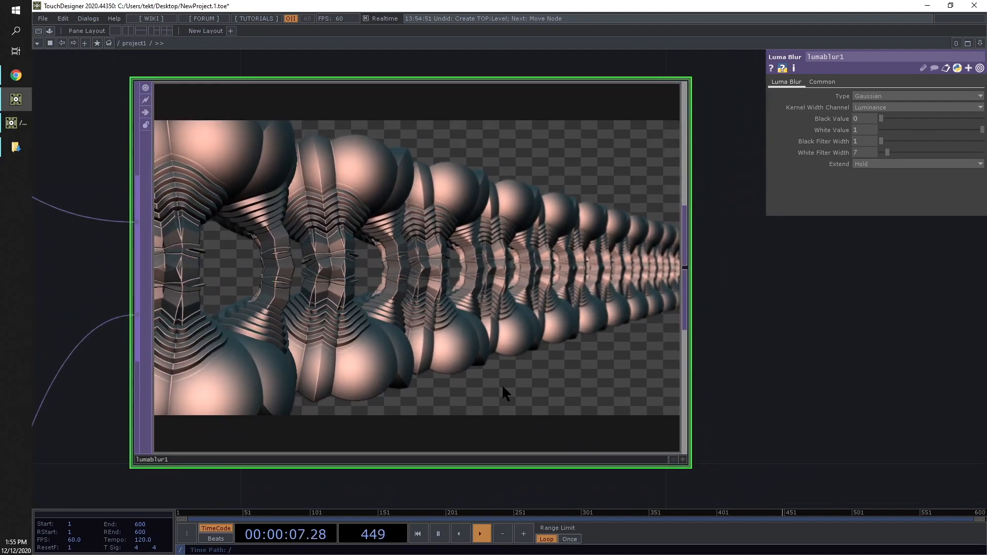
{"action": "scroll", "coordinate": [581, 401], "scroll_direction": "down", "scroll_amount": 3}
{"action": "scroll", "coordinate": [517, 245], "scroll_direction": "up", "scroll_amount": 5}
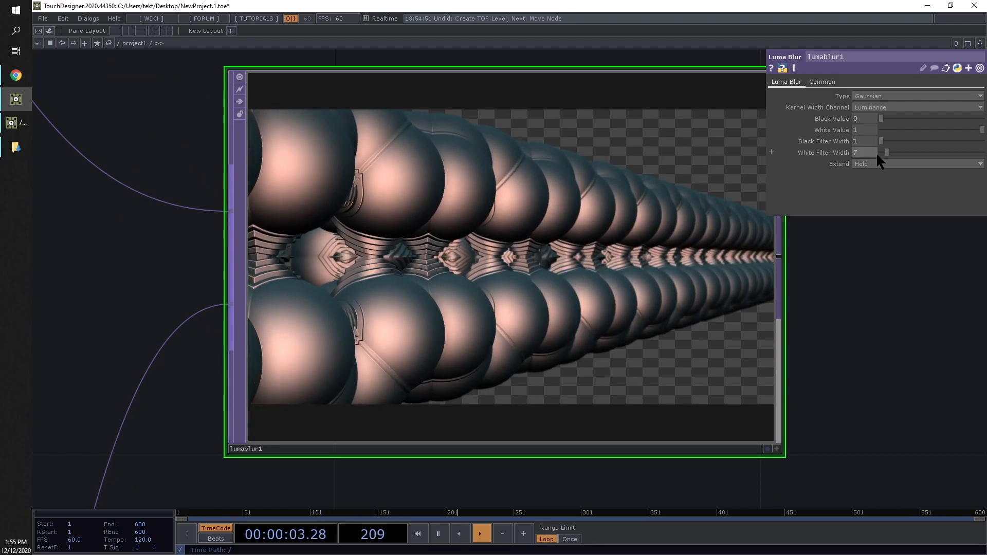
{"action": "left_click_drag", "start_coordinate": [887, 153], "coordinate": [928, 143]}
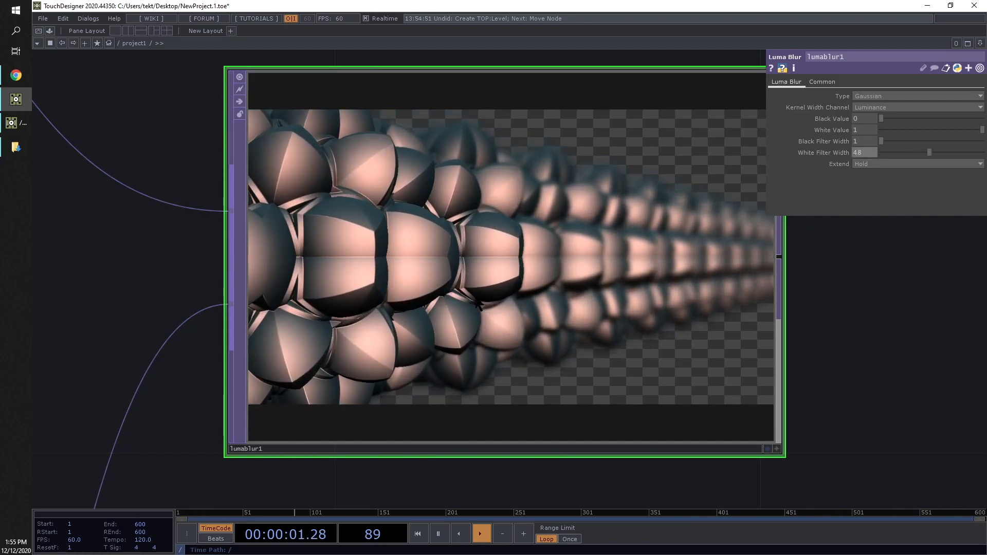
{"action": "left_click_drag", "start_coordinate": [929, 153], "coordinate": [899, 153]}
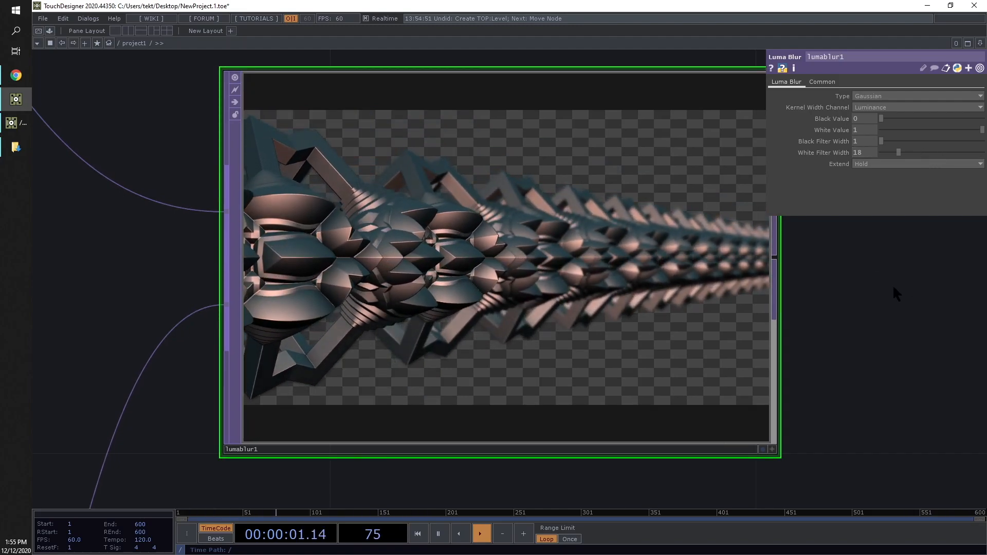
- Find the output operators in the RayTK operator list and create a renderSelect
{"action": "scroll", "coordinate": [856, 303], "scroll_direction": "down", "scroll_amount": 3}
{"action": "scroll", "coordinate": [849, 301], "scroll_direction": "down", "scroll_amount": 3}
{"action": "left_click_drag", "start_coordinate": [844, 297], "coordinate": [524, 286]}
{"action": "scroll", "coordinate": [597, 267], "scroll_direction": "down", "scroll_amount": 2}
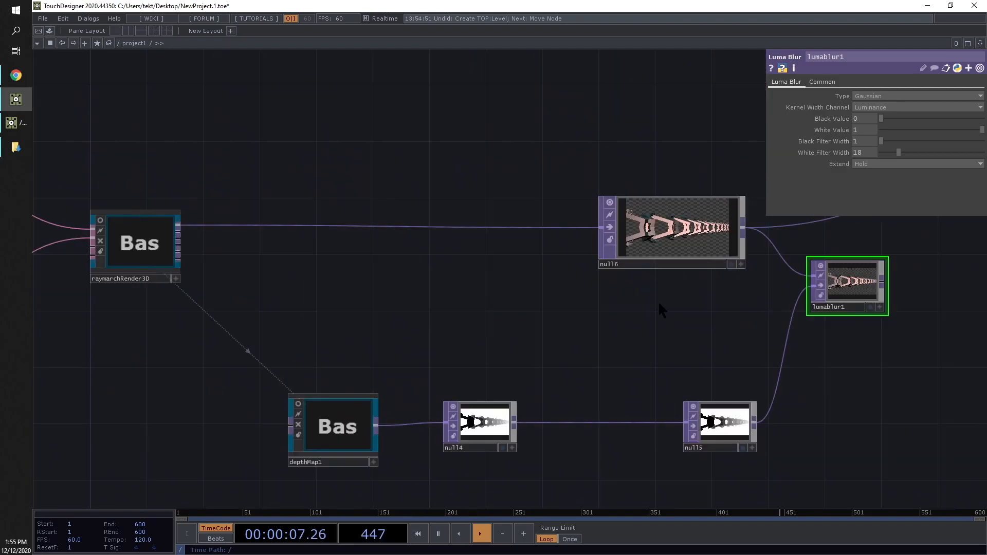
{"action": "left_click_drag", "start_coordinate": [681, 313], "coordinate": [569, 314]}
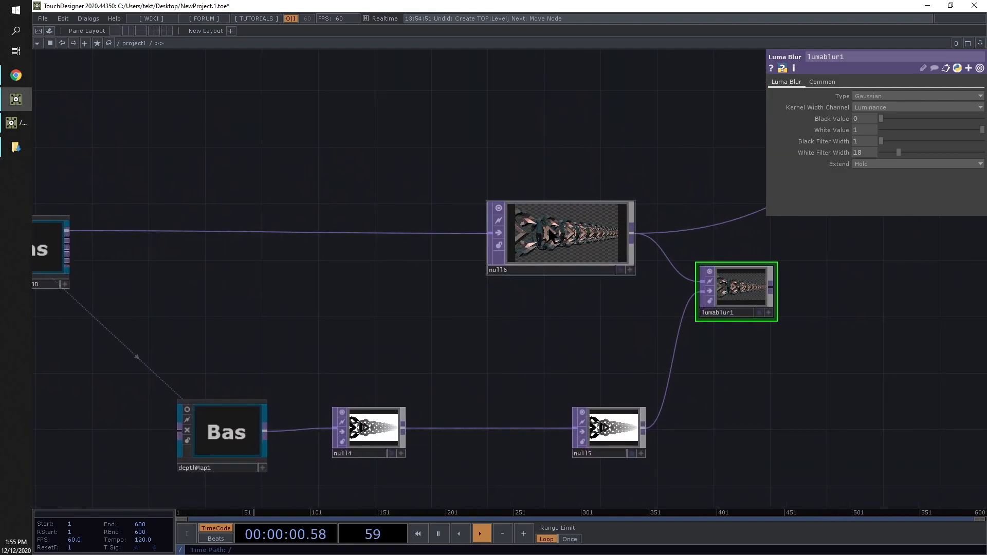
{"action": "left_click_drag", "start_coordinate": [349, 311], "coordinate": [449, 300]}
{"action": "key", "text": "alt+r"}
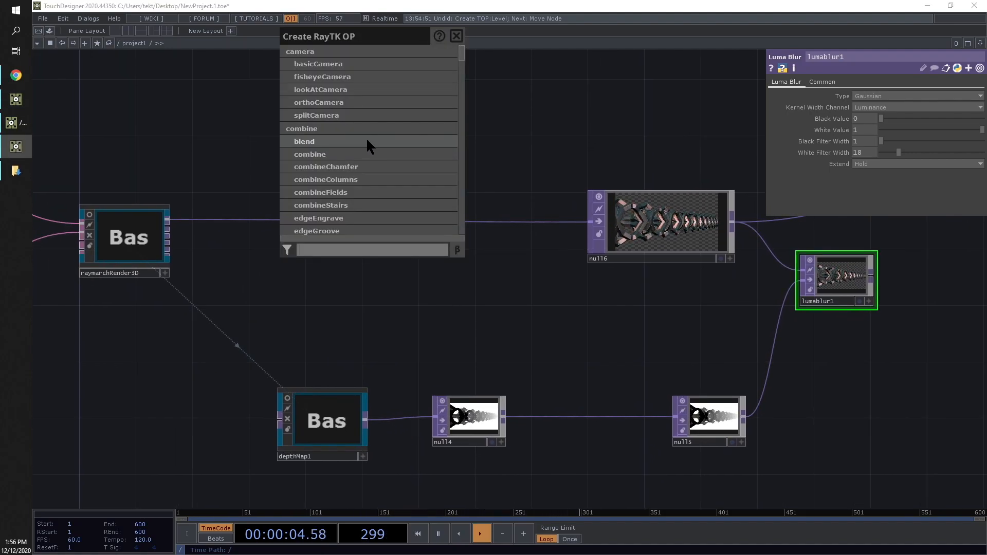
{"action": "type", "text": "out"}
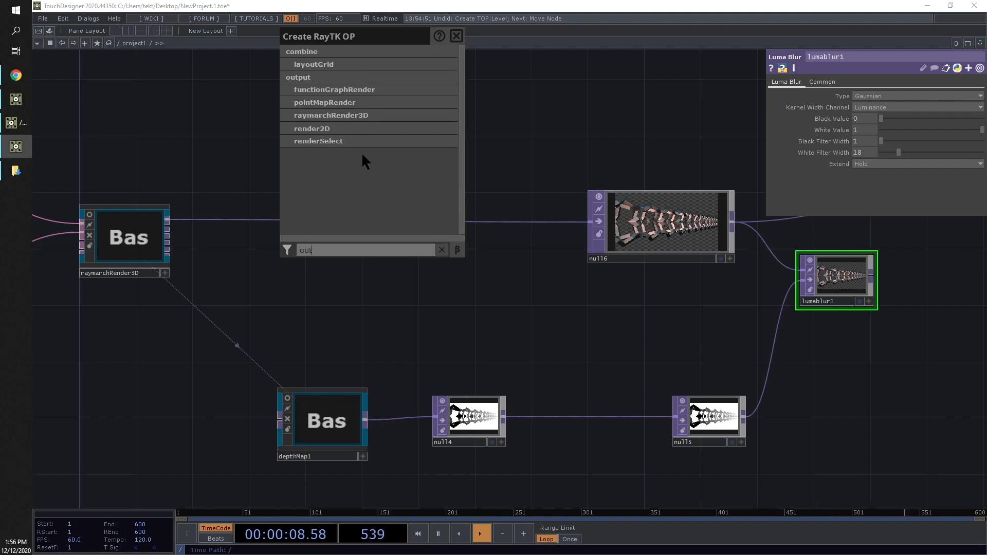
{"action": "left_click", "coordinate": [330, 142]}
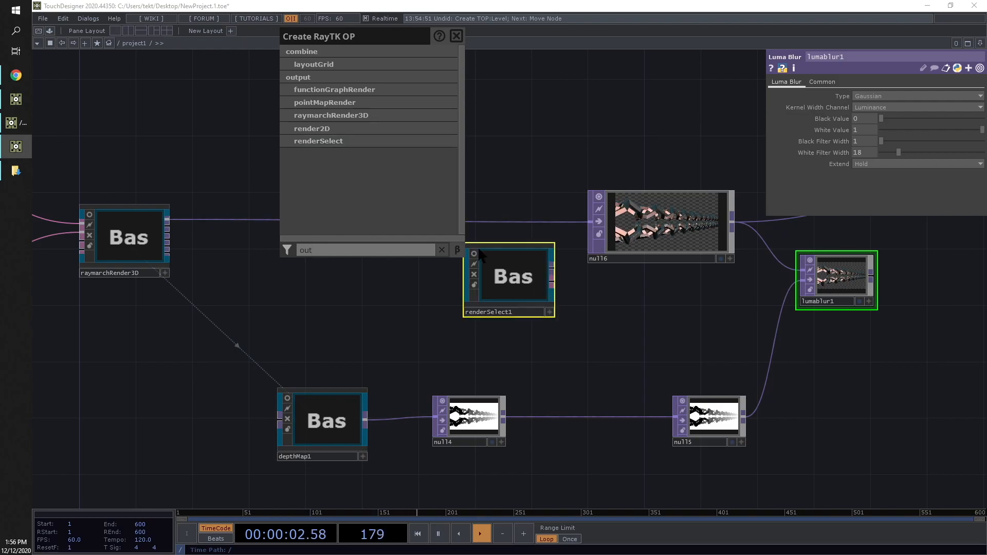
- Place the renderSelect operator in the empty space below raymarchRender3D and depthMap1
{"action": "scroll", "coordinate": [478, 281], "scroll_direction": "down", "scroll_amount": 3}
{"action": "left_click_drag", "start_coordinate": [505, 312], "coordinate": [422, 244]}
{"action": "scroll", "coordinate": [421, 245], "scroll_direction": "up", "scroll_amount": 2}
{"action": "left_click_drag", "start_coordinate": [374, 189], "coordinate": [147, 358]}
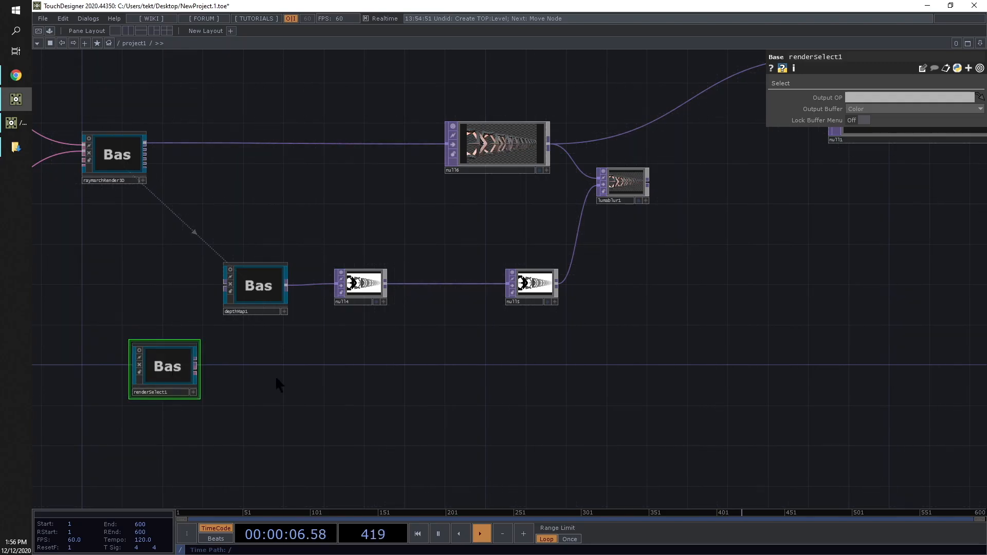
{"action": "left_click_drag", "start_coordinate": [300, 378], "coordinate": [472, 393]}
{"action": "scroll", "coordinate": [465, 399], "scroll_direction": "up", "scroll_amount": 2}
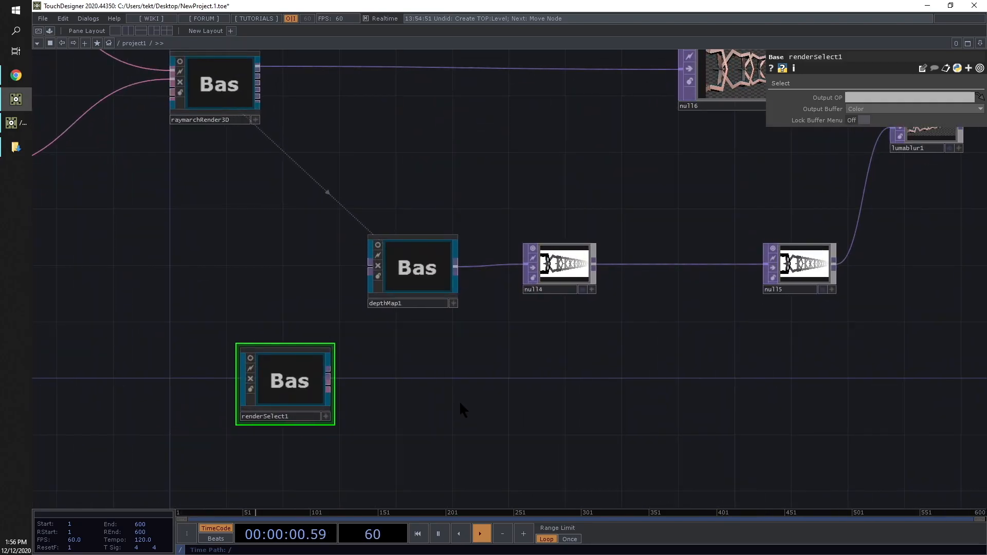
{"action": "scroll", "coordinate": [427, 387], "scroll_direction": "down", "scroll_amount": 2}
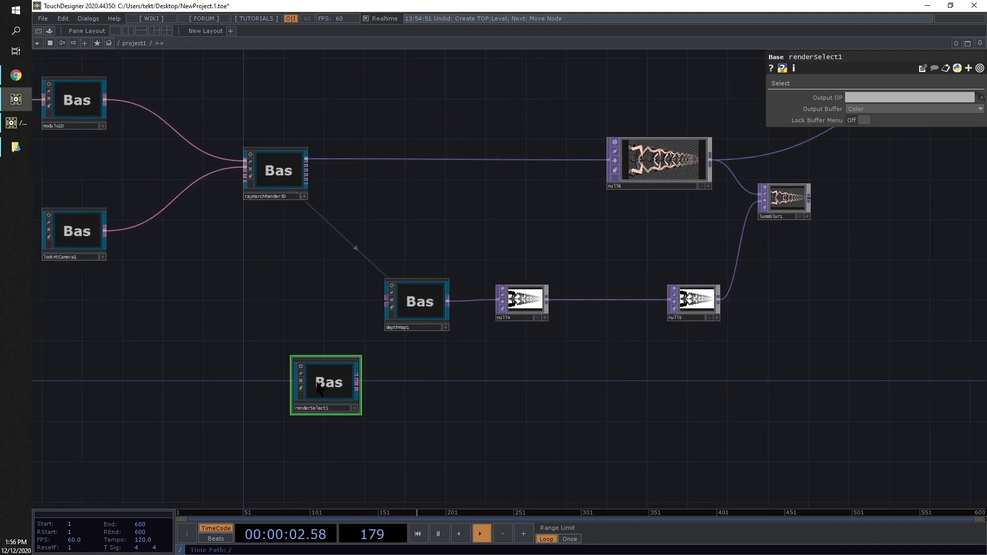
- Assign raymarchRender3D as the Output OP of renderSelect1
{"action": "scroll", "coordinate": [338, 382], "scroll_direction": "up", "scroll_amount": 2}
{"action": "left_click_drag", "start_coordinate": [452, 381], "coordinate": [423, 394]}
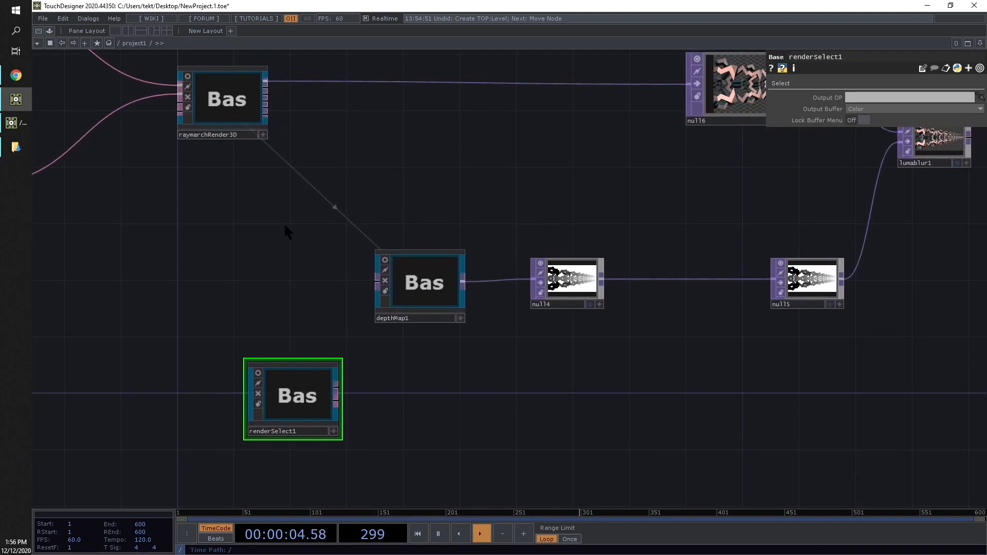
{"action": "left_click_drag", "start_coordinate": [239, 103], "coordinate": [295, 392]}
{"action": "left_click", "coordinate": [307, 393]}
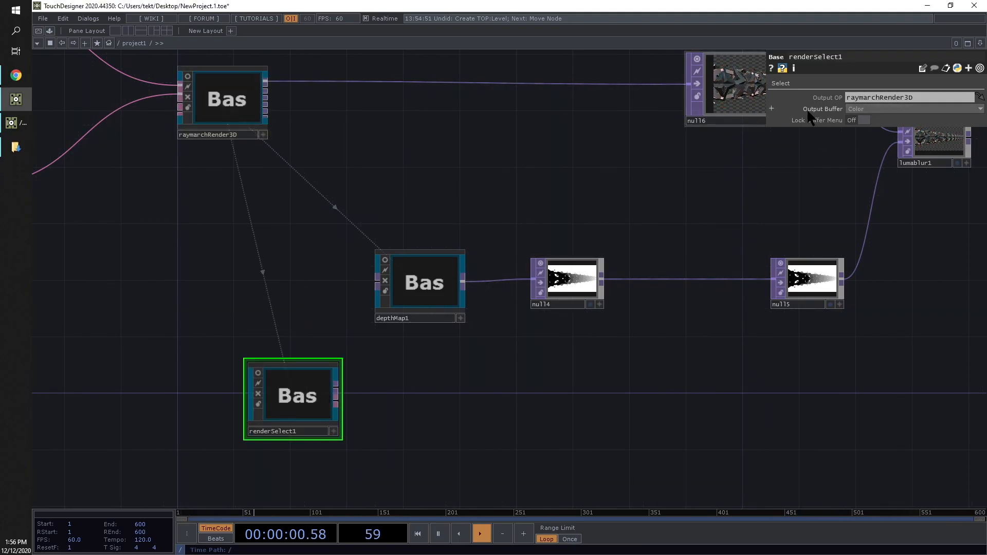
- Look over the available output buffers of renderSelect1 and set its Output Buffer to Normal
{"action": "left_click", "coordinate": [852, 108]}
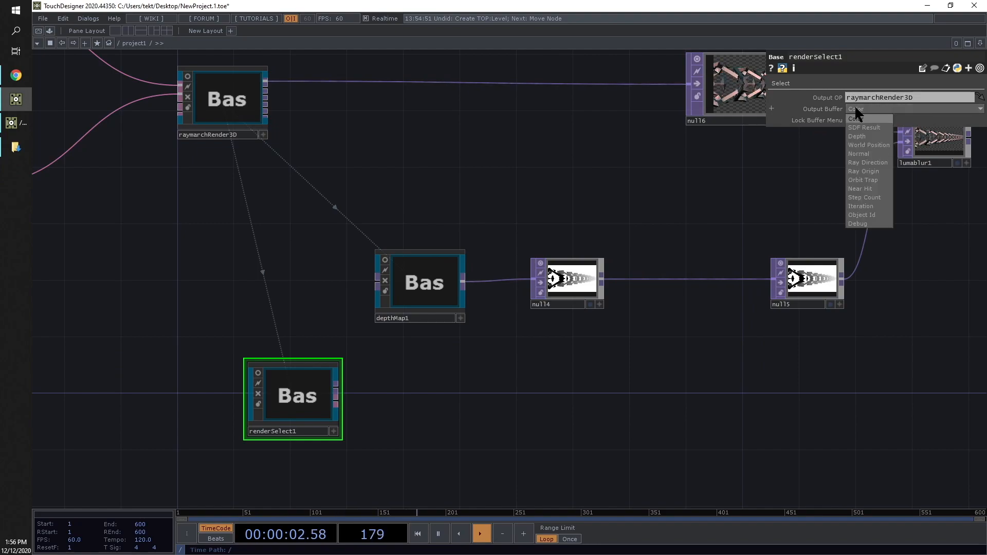
{"action": "left_click", "coordinate": [855, 106]}
{"action": "left_click", "coordinate": [866, 108]}
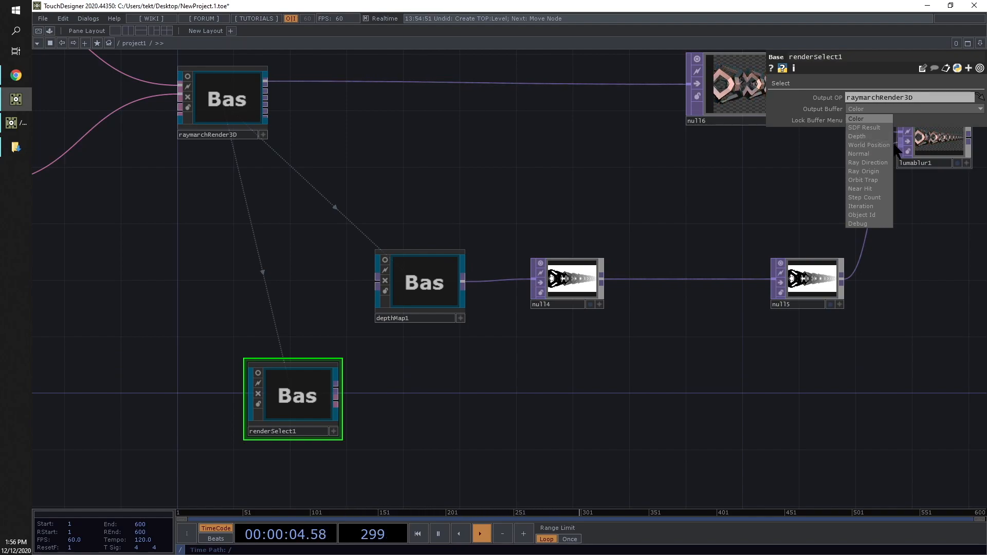
{"action": "left_click", "coordinate": [818, 324]}
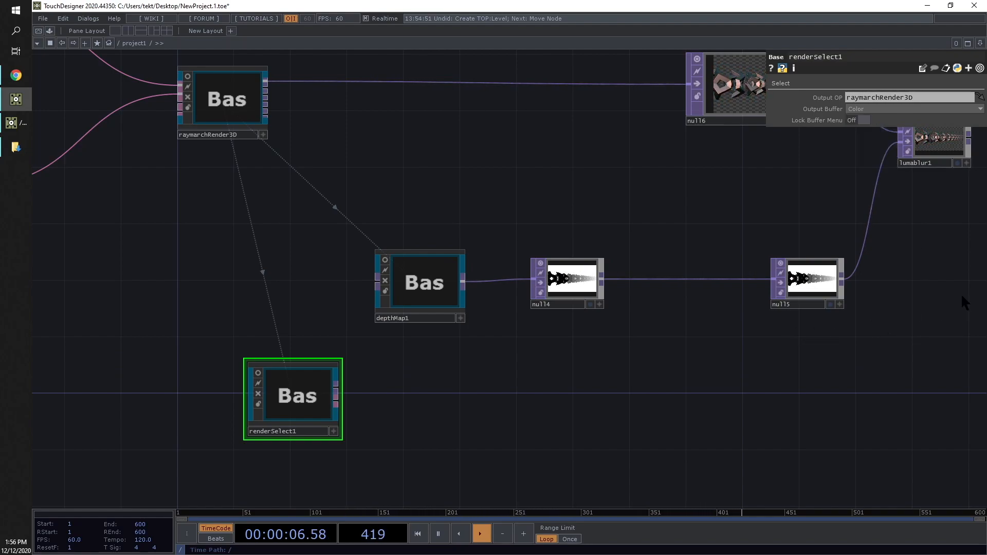
{"action": "left_click_drag", "start_coordinate": [961, 294], "coordinate": [916, 296]}
{"action": "left_click", "coordinate": [878, 107]}
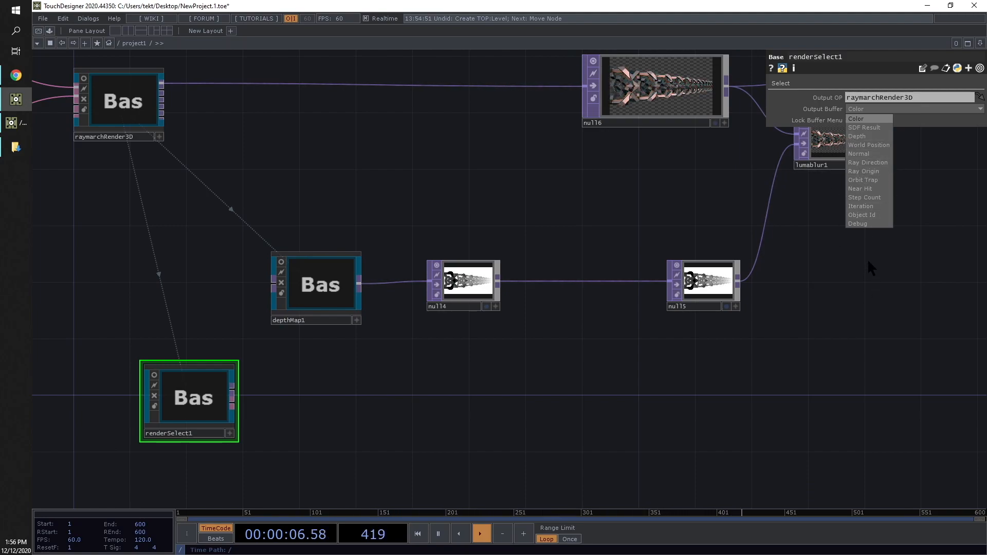
{"action": "left_click", "coordinate": [869, 154]}
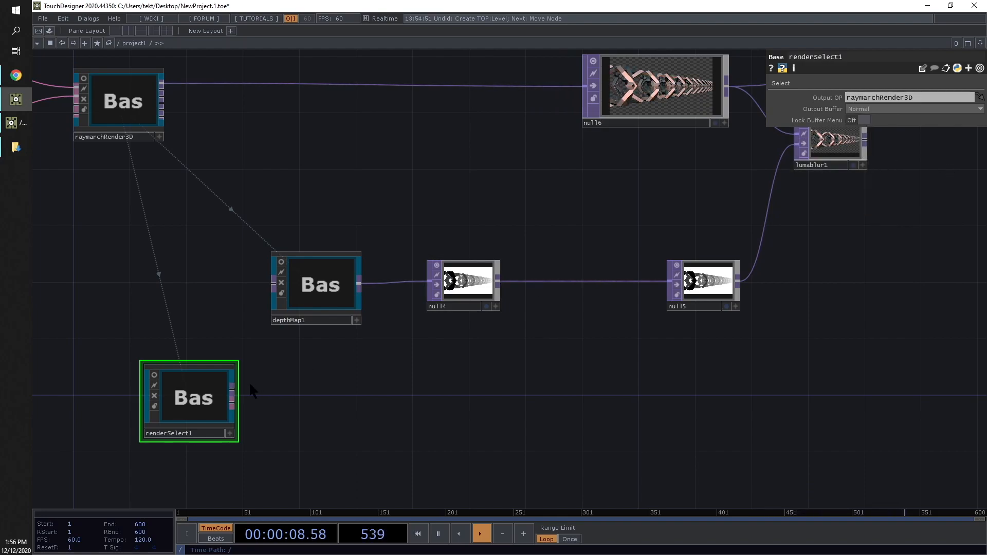
- Add a Null TOP to the first output of renderSelect1 and place it beside that operator
{"action": "left_click_drag", "start_coordinate": [233, 386], "coordinate": [345, 401]}
{"action": "left_click", "coordinate": [308, 374]}
{"action": "left_click", "coordinate": [336, 385]}
{"action": "left_click_drag", "start_coordinate": [574, 368], "coordinate": [669, 362]}
- Enable the Normal output in the output settings of raymarchRender3D
{"action": "scroll", "coordinate": [366, 385], "scroll_direction": "up", "scroll_amount": 5}
{"action": "scroll", "coordinate": [576, 392], "scroll_direction": "down", "scroll_amount": 5}
{"action": "left_click_drag", "start_coordinate": [510, 180], "coordinate": [514, 207]}
{"action": "left_click", "coordinate": [316, 138]}
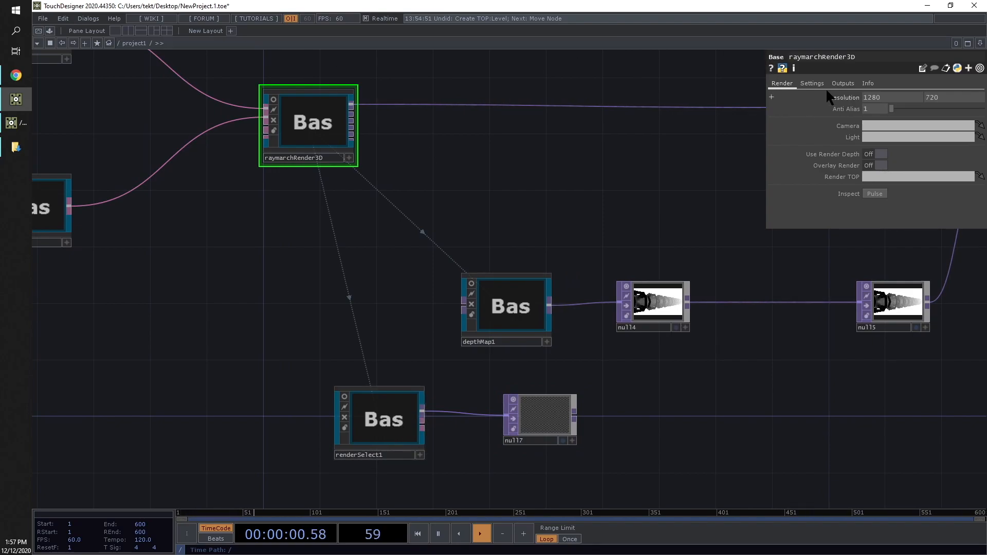
{"action": "left_click", "coordinate": [843, 84]}
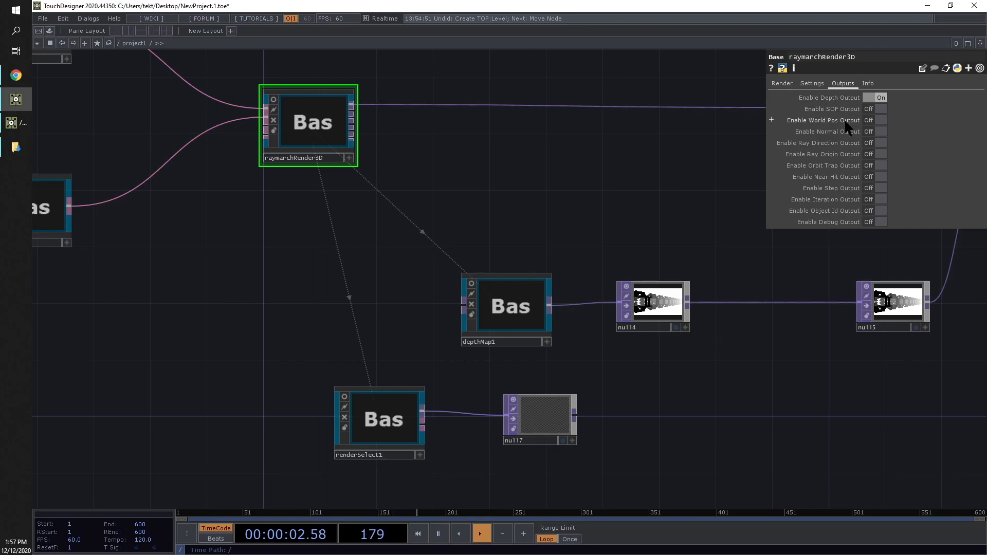
{"action": "left_click", "coordinate": [879, 131]}
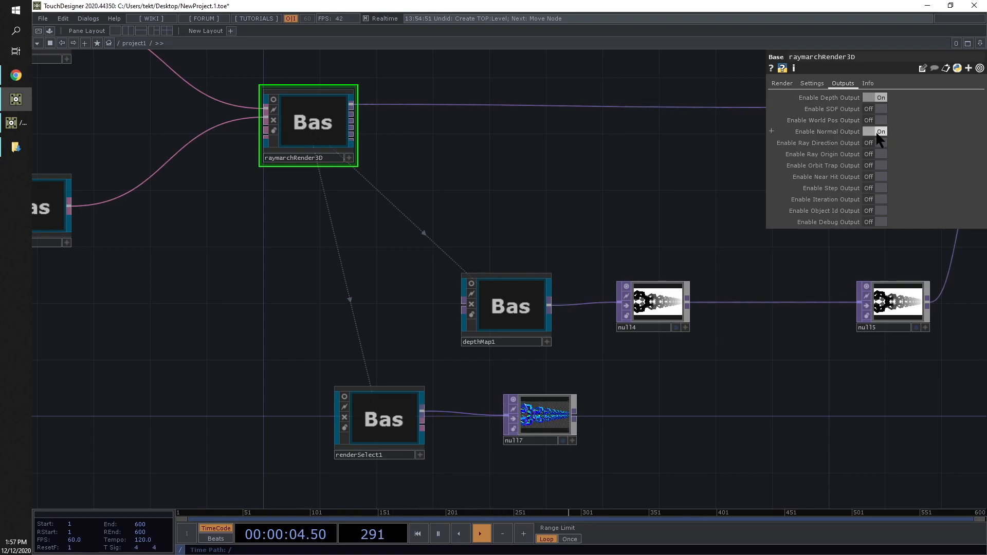
- Enlarge null7 to inspect the normal map, make its viewer active and turn on Display Pixel Values
{"action": "scroll", "coordinate": [553, 382], "scroll_direction": "up", "scroll_amount": 6}
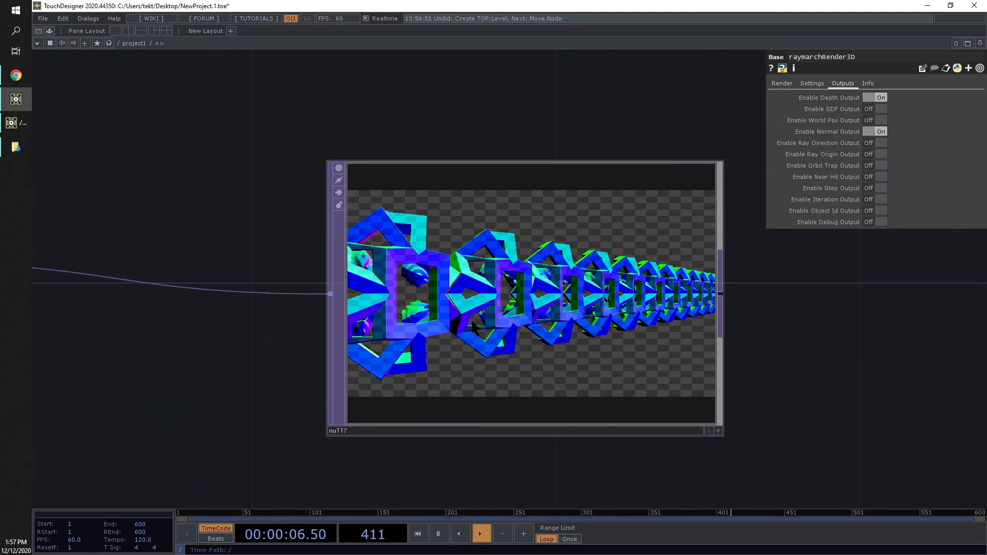
{"action": "scroll", "coordinate": [471, 319], "scroll_direction": "up", "scroll_amount": 2}
{"action": "scroll", "coordinate": [425, 320], "scroll_direction": "up", "scroll_amount": 5}
{"action": "scroll", "coordinate": [425, 320], "scroll_direction": "down", "scroll_amount": 5}
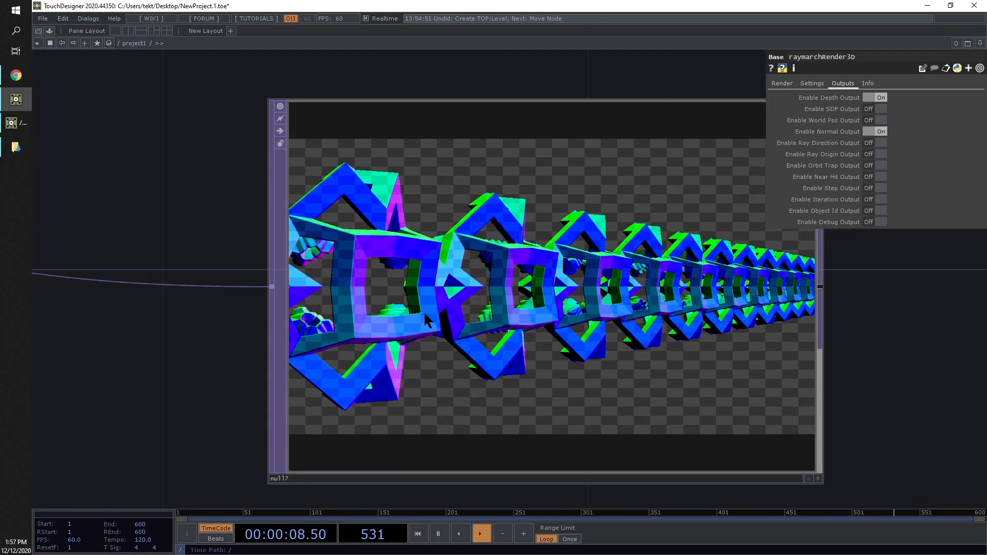
{"action": "left_click_drag", "start_coordinate": [886, 334], "coordinate": [836, 297]}
{"action": "key", "text": "a"}
{"action": "left_click", "coordinate": [540, 319]}
{"action": "right_click", "coordinate": [524, 232]}
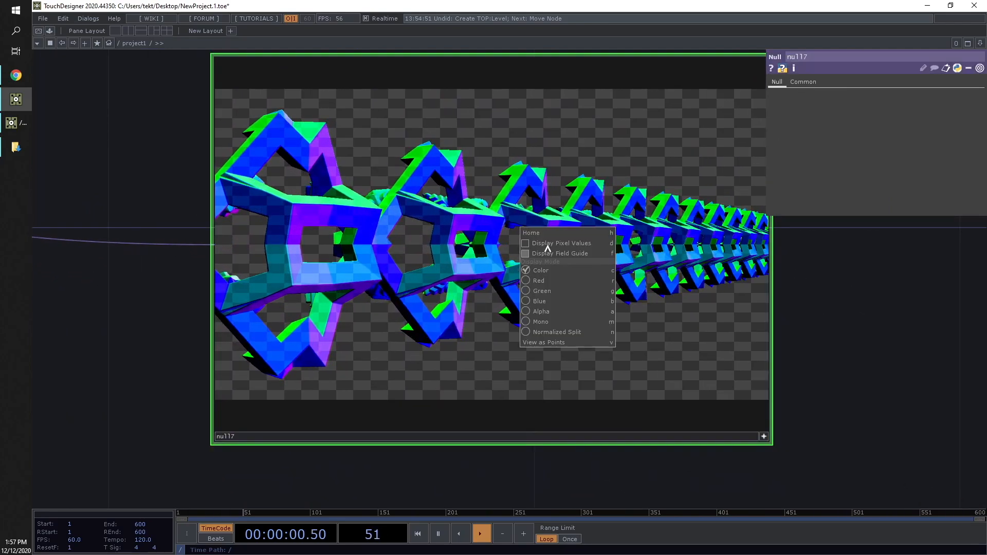
{"action": "left_click", "coordinate": [548, 245]}
- Pause the playback and examine the RGB values of the surface normals in null7's viewer
{"action": "left_click_drag", "start_coordinate": [502, 479], "coordinate": [572, 480]}
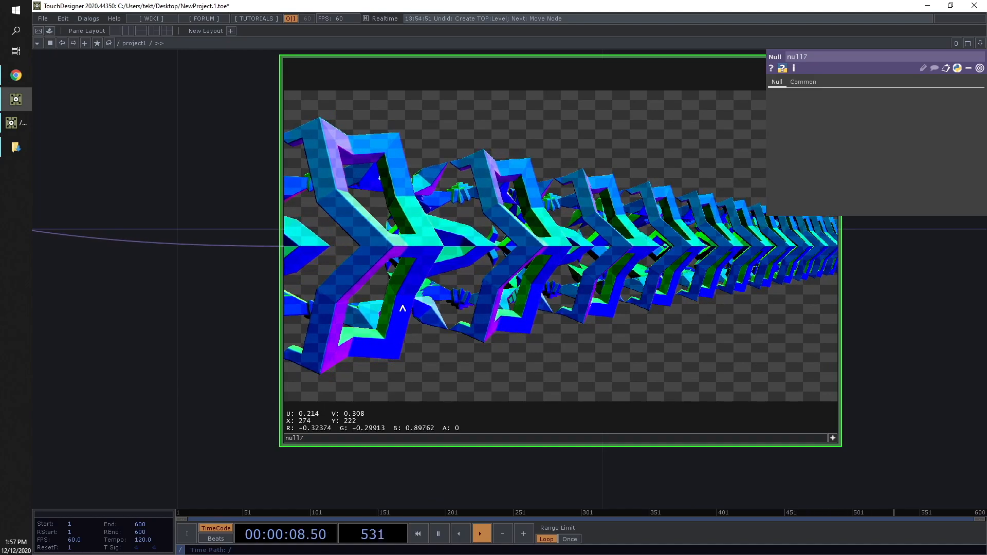
{"action": "left_click", "coordinate": [439, 534]}
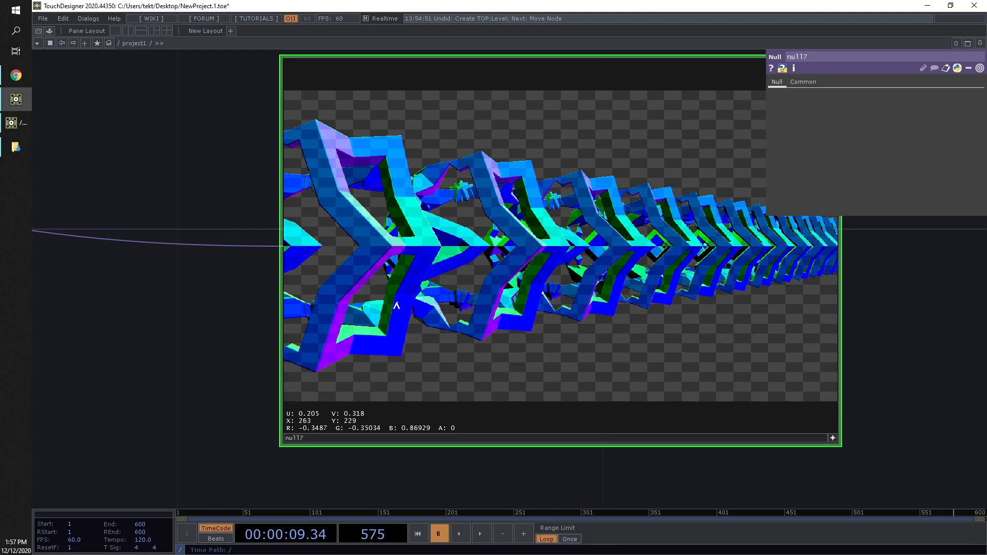
{"action": "scroll", "coordinate": [586, 455], "scroll_direction": "down", "scroll_amount": 3}
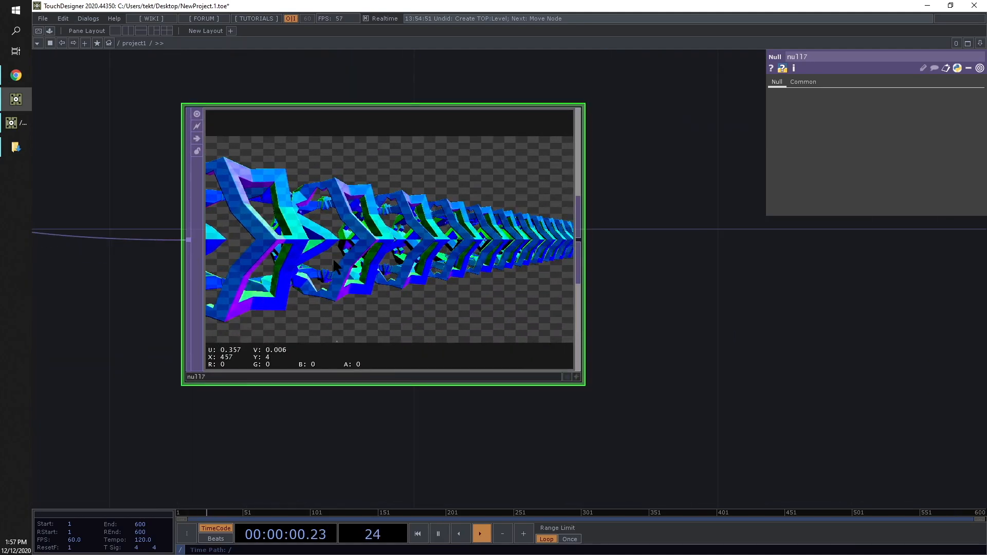
{"action": "scroll", "coordinate": [349, 263], "scroll_direction": "up", "scroll_amount": 3}
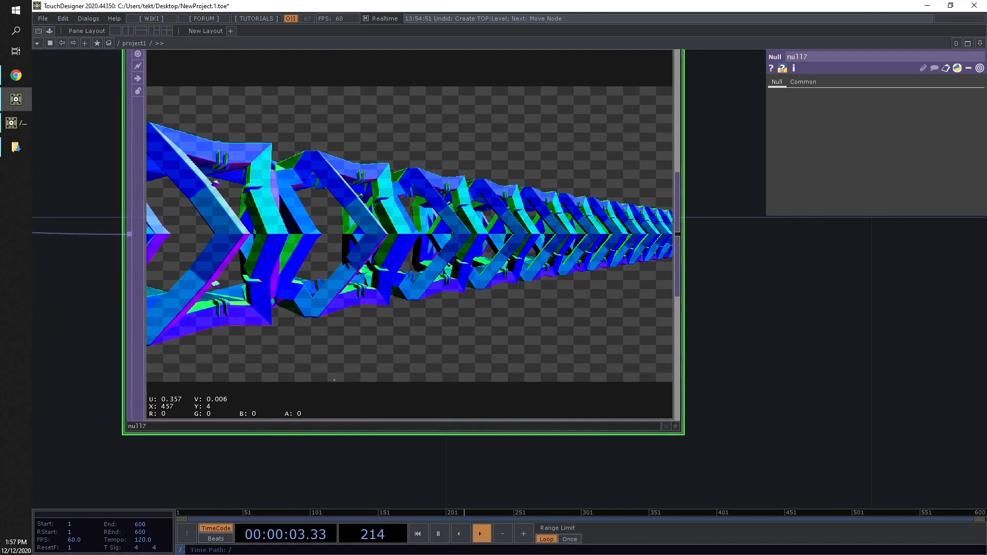
{"action": "scroll", "coordinate": [818, 345], "scroll_direction": "down", "scroll_amount": 2}
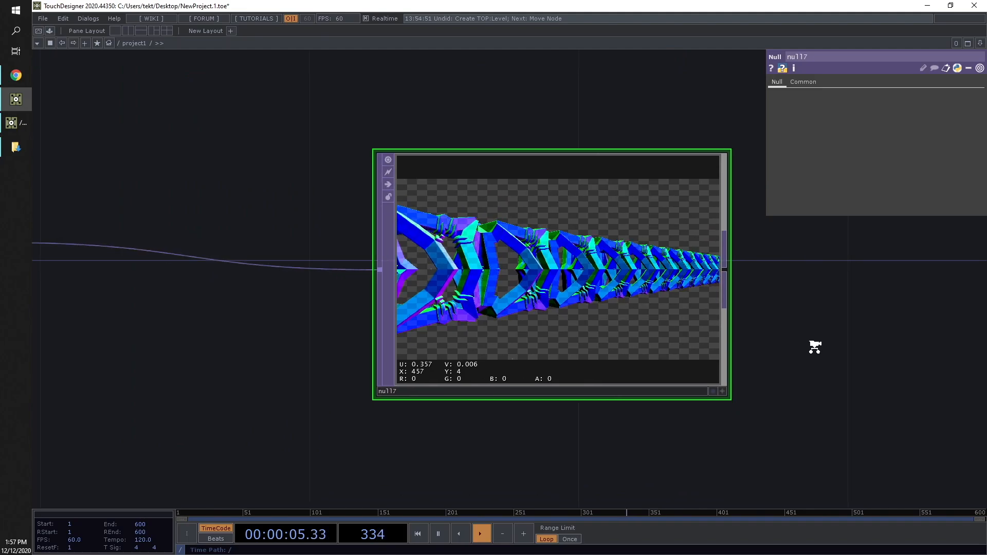
- Add an Edge TOP, connect null7 to its input and line it up beside null7
{"action": "scroll", "coordinate": [408, 314], "scroll_direction": "down", "scroll_amount": 3}
{"action": "scroll", "coordinate": [410, 346], "scroll_direction": "down", "scroll_amount": 3}
{"action": "scroll", "coordinate": [399, 370], "scroll_direction": "up", "scroll_amount": 5}
{"action": "left_click_drag", "start_coordinate": [399, 370], "coordinate": [591, 312]}
{"action": "key", "text": "Tab"}
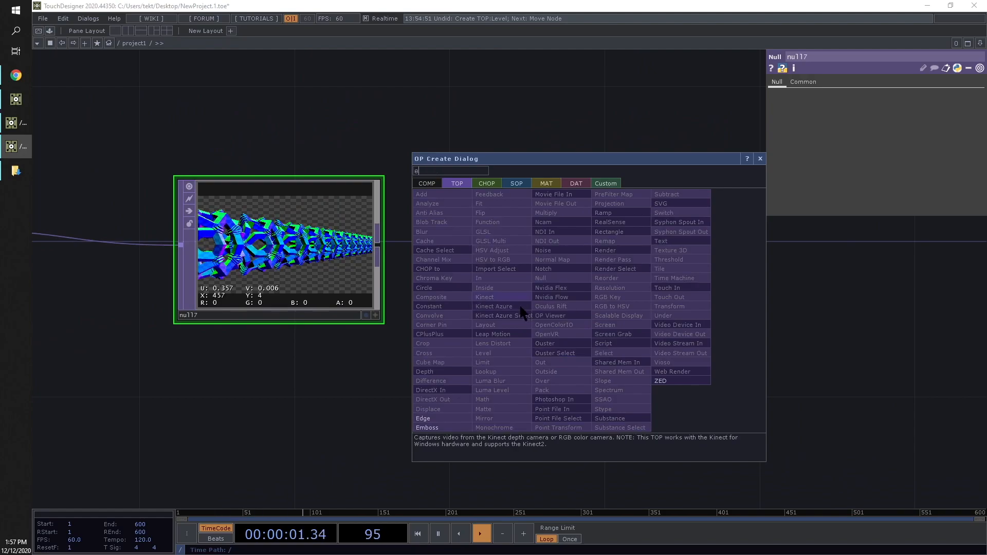
{"action": "left_click", "coordinate": [423, 418]}
{"action": "left_click", "coordinate": [553, 211]}
{"action": "left_click_drag", "start_coordinate": [491, 205], "coordinate": [380, 246]}
{"action": "left_click_drag", "start_coordinate": [577, 212], "coordinate": [572, 249]}
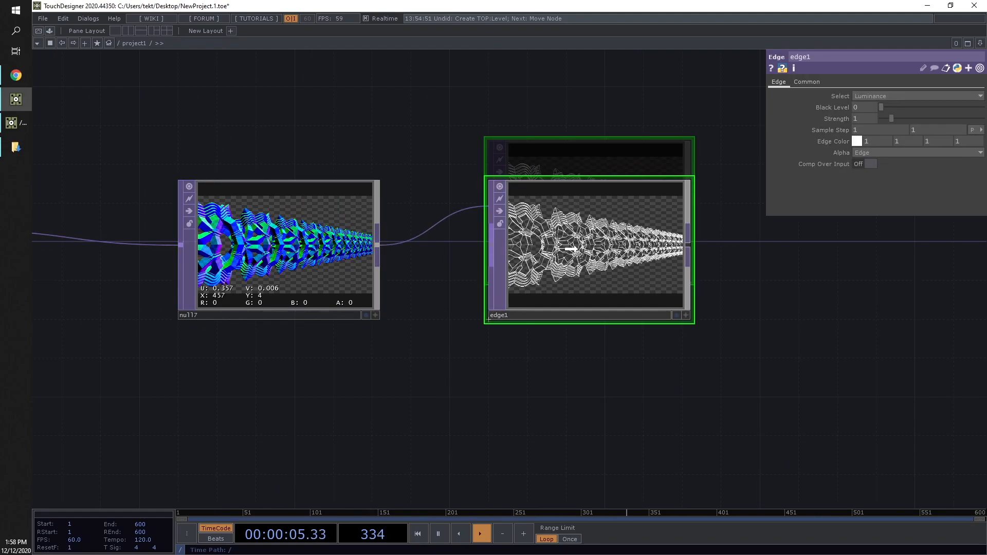
- Examine the outlines in edge1 up close and compare them with the normal map in null7
{"action": "scroll", "coordinate": [570, 252], "scroll_direction": "up", "scroll_amount": 5}
{"action": "scroll", "coordinate": [555, 278], "scroll_direction": "down", "scroll_amount": 3}
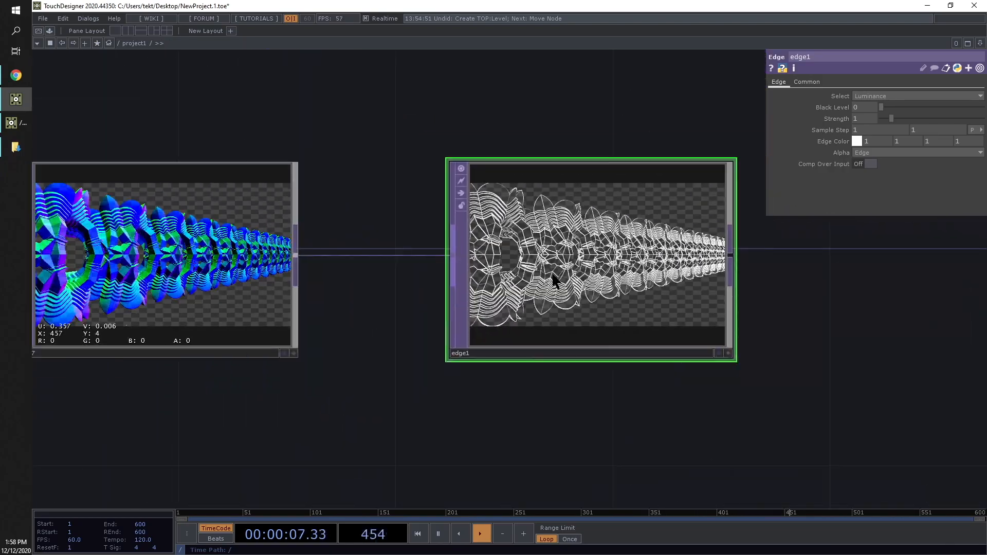
{"action": "scroll", "coordinate": [553, 270], "scroll_direction": "up", "scroll_amount": 2}
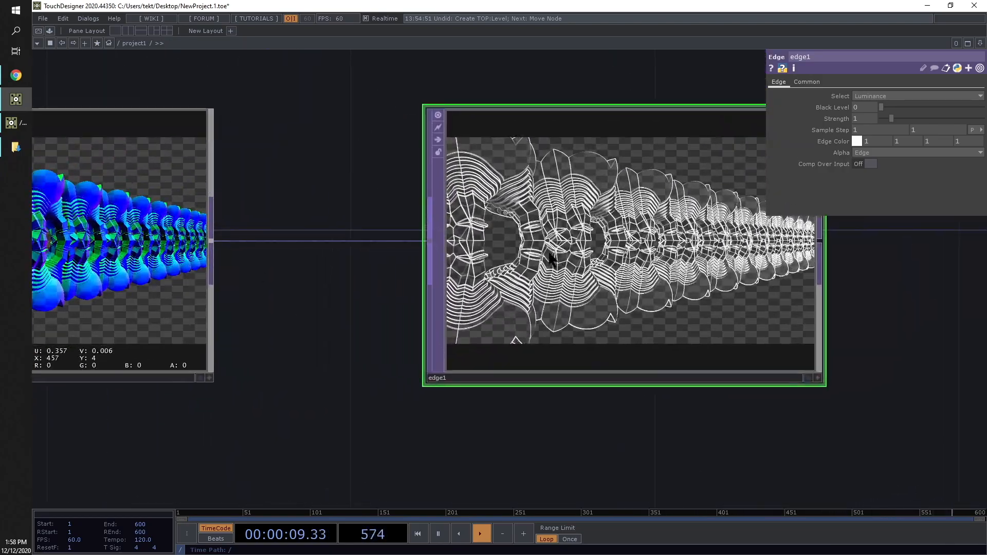
{"action": "scroll", "coordinate": [551, 257], "scroll_direction": "up", "scroll_amount": 2}
{"action": "left_click_drag", "start_coordinate": [230, 304], "coordinate": [516, 328]}
{"action": "scroll", "coordinate": [170, 275], "scroll_direction": "up", "scroll_amount": 2}
{"action": "scroll", "coordinate": [174, 276], "scroll_direction": "down", "scroll_amount": 2}
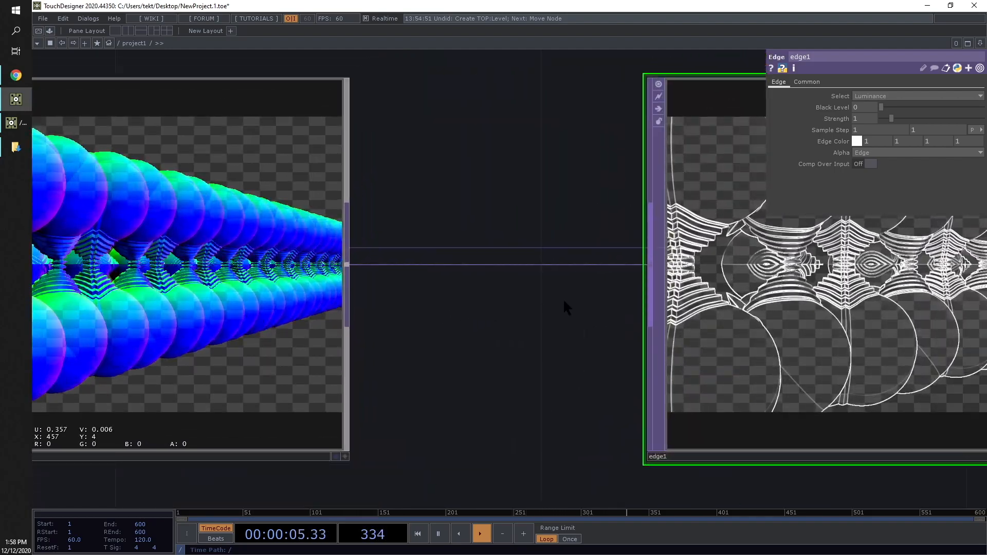
{"action": "left_click_drag", "start_coordinate": [557, 311], "coordinate": [120, 306]}
{"action": "middle_click", "coordinate": [467, 296]}
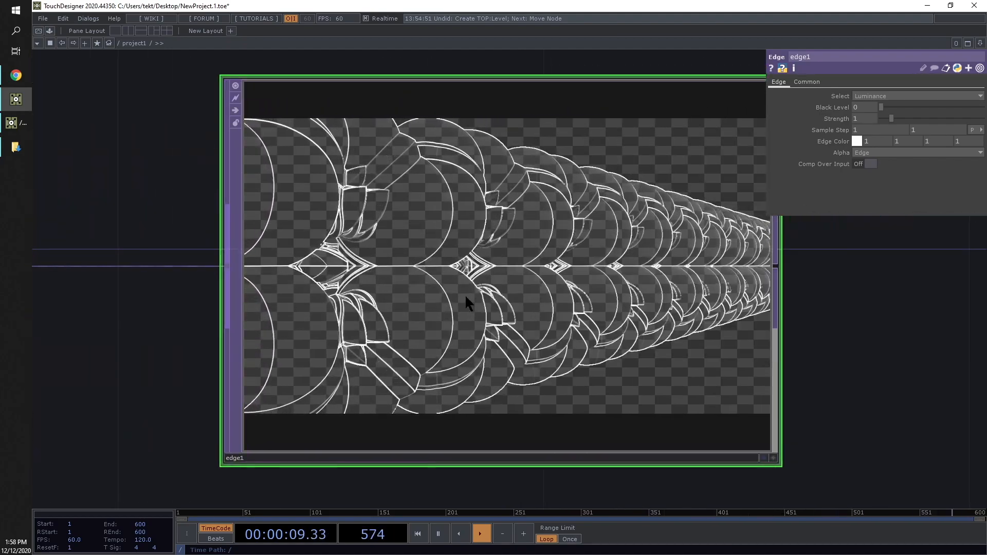
{"action": "scroll", "coordinate": [467, 295], "scroll_direction": "up", "scroll_amount": 4}
{"action": "scroll", "coordinate": [446, 305], "scroll_direction": "down", "scroll_amount": 2}
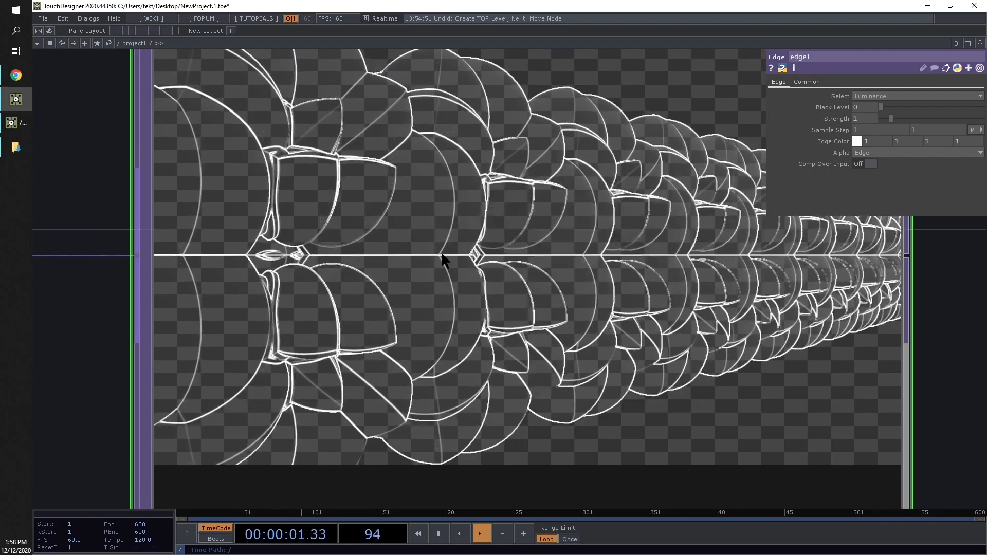
{"action": "scroll", "coordinate": [378, 265], "scroll_direction": "down", "scroll_amount": 3}
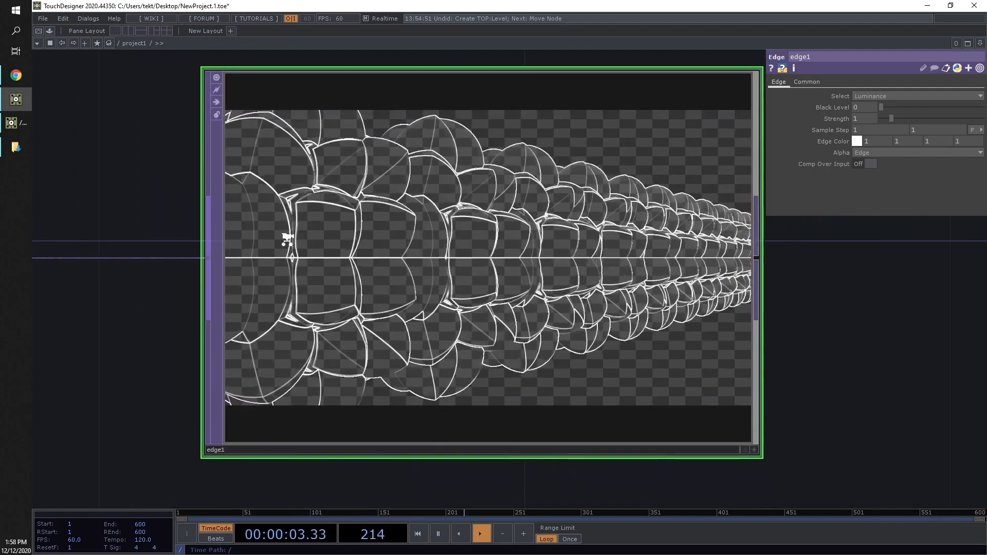
{"action": "scroll", "coordinate": [370, 294], "scroll_direction": "up", "scroll_amount": 6}
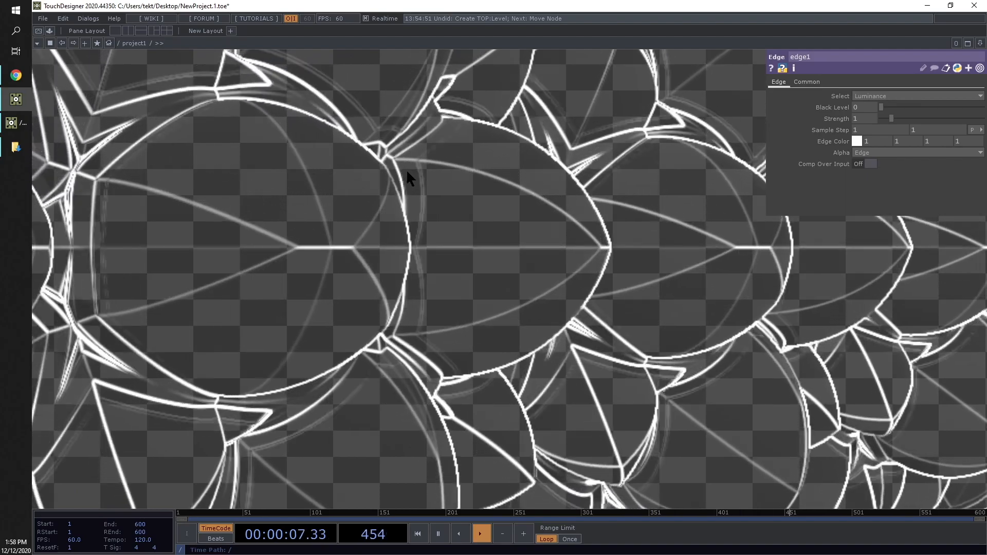
{"action": "scroll", "coordinate": [434, 277], "scroll_direction": "down", "scroll_amount": 2}
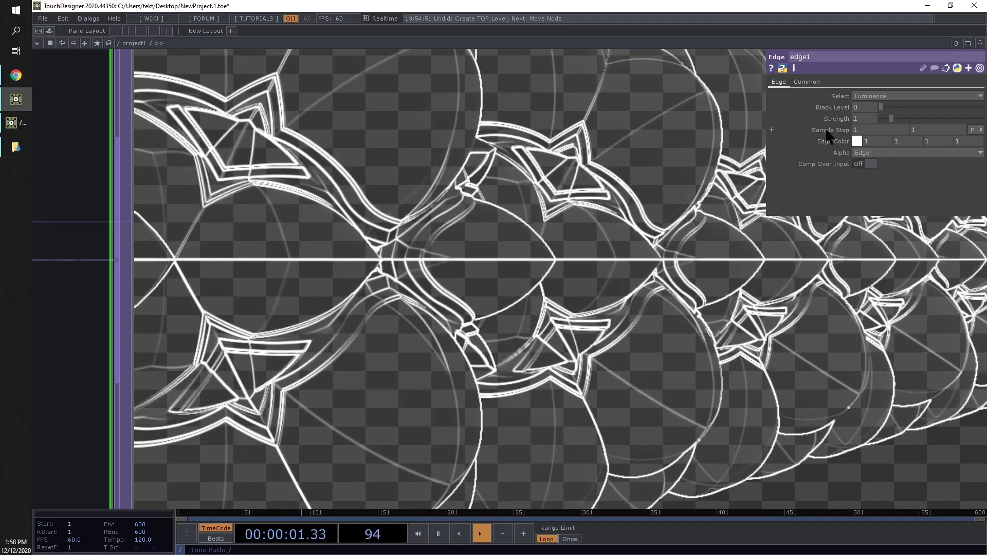
{"action": "scroll", "coordinate": [561, 237], "scroll_direction": "down", "scroll_amount": 5}
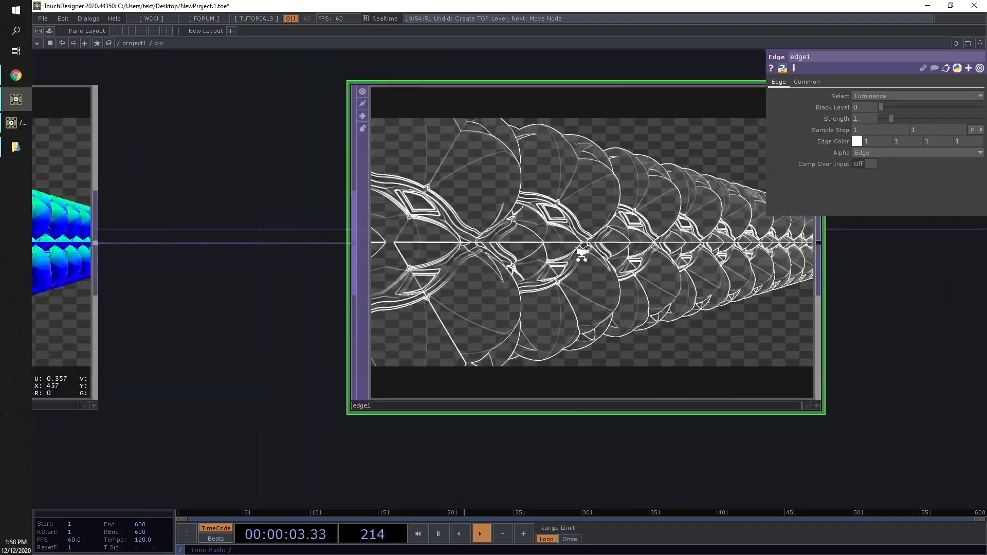
{"action": "scroll", "coordinate": [582, 252], "scroll_direction": "up", "scroll_amount": 1}
{"action": "scroll", "coordinate": [610, 277], "scroll_direction": "down", "scroll_amount": 3}
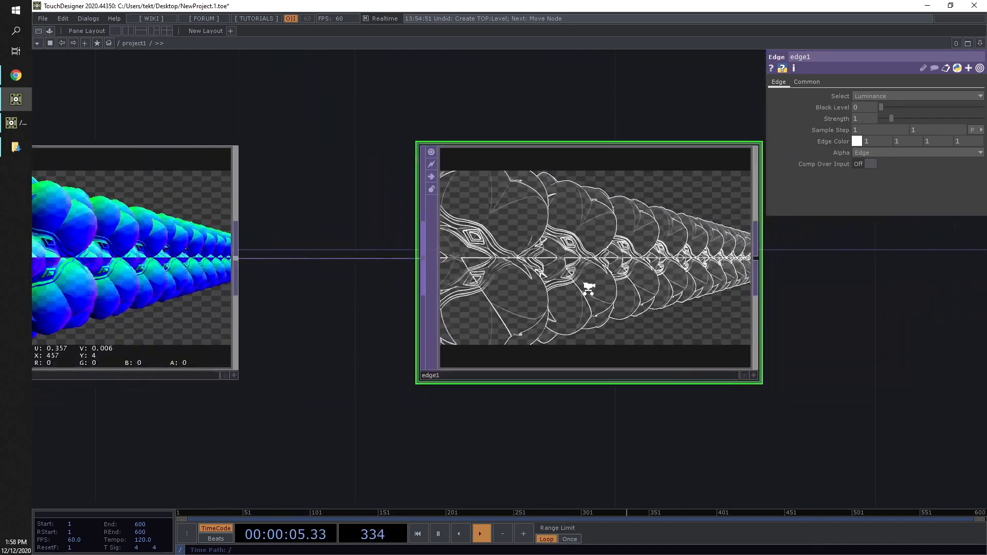
- Select renderSelect1, null7 and edge1 together and shift the group right so it sits below null5
{"action": "scroll", "coordinate": [589, 288], "scroll_direction": "down", "scroll_amount": 5}
{"action": "left_click_drag", "start_coordinate": [657, 308], "coordinate": [498, 335]}
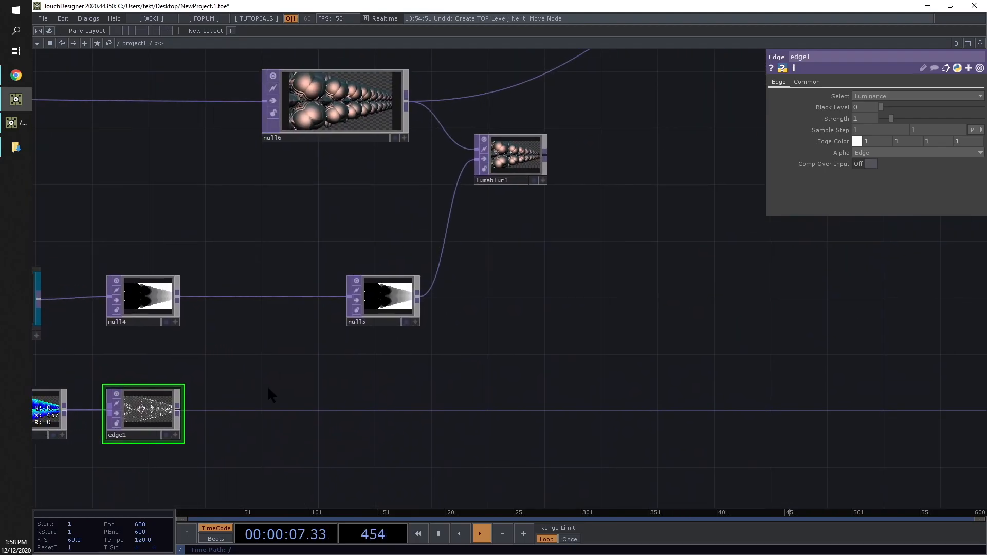
{"action": "scroll", "coordinate": [266, 399], "scroll_direction": "down", "scroll_amount": 4}
{"action": "left_click_drag", "start_coordinate": [268, 403], "coordinate": [25, 442]}
{"action": "left_click_drag", "start_coordinate": [205, 408], "coordinate": [481, 401]}
- Add a Composite TOP between null6 and null1 and connect null6 to its input
{"action": "scroll", "coordinate": [545, 342], "scroll_direction": "up", "scroll_amount": 2}
{"action": "scroll", "coordinate": [545, 342], "scroll_direction": "up", "scroll_amount": 2}
{"action": "left_click_drag", "start_coordinate": [610, 212], "coordinate": [479, 211]}
{"action": "left_click_drag", "start_coordinate": [447, 138], "coordinate": [602, 236]}
{"action": "left_click_drag", "start_coordinate": [354, 274], "coordinate": [510, 273]}
{"action": "key", "text": "Tab"}
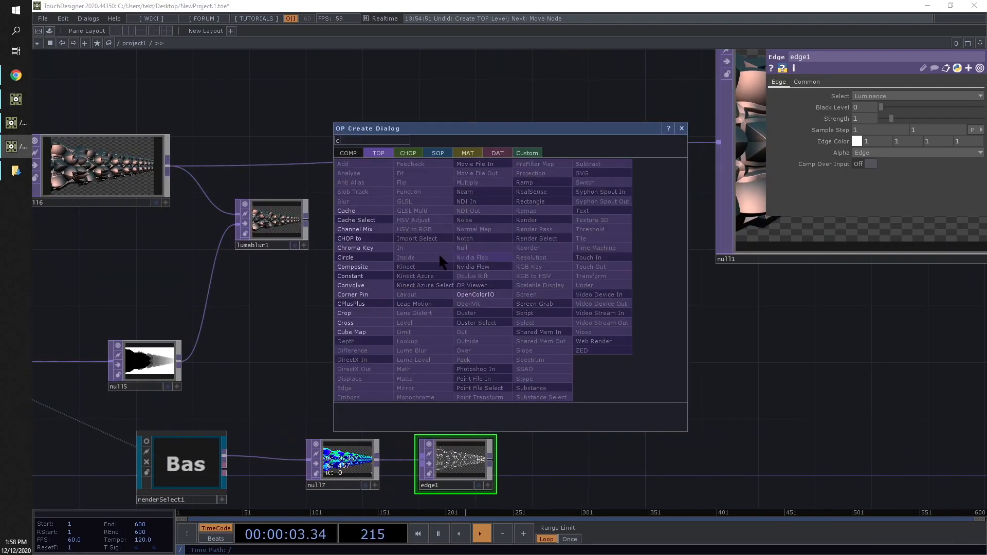
{"action": "left_click", "coordinate": [360, 266]}
{"action": "left_click", "coordinate": [470, 224]}
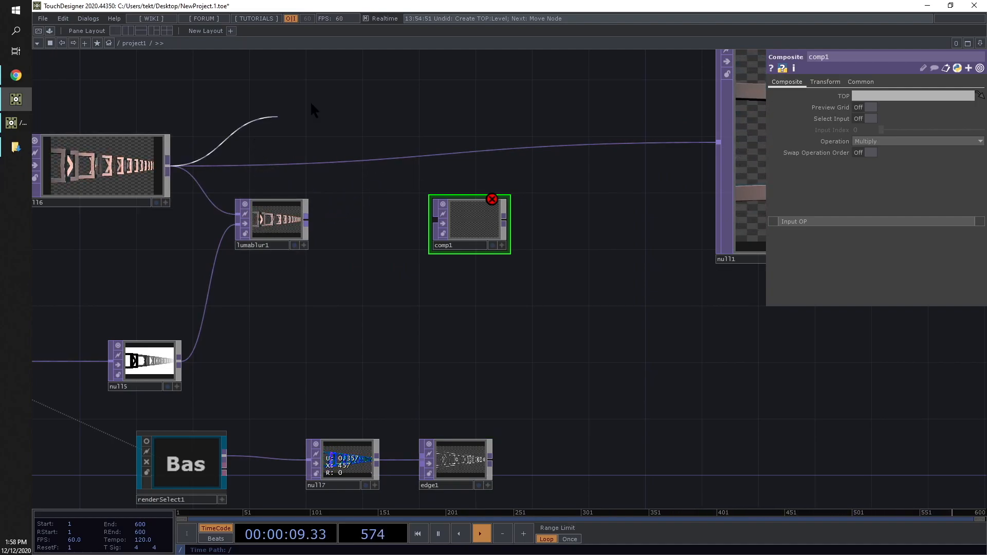
{"action": "left_click_drag", "start_coordinate": [444, 194], "coordinate": [529, 201]}
- Move lumablur1 down out of the way and delete it from the network
{"action": "left_click_drag", "start_coordinate": [272, 234], "coordinate": [271, 319]}
{"action": "left_click", "coordinate": [258, 308]}
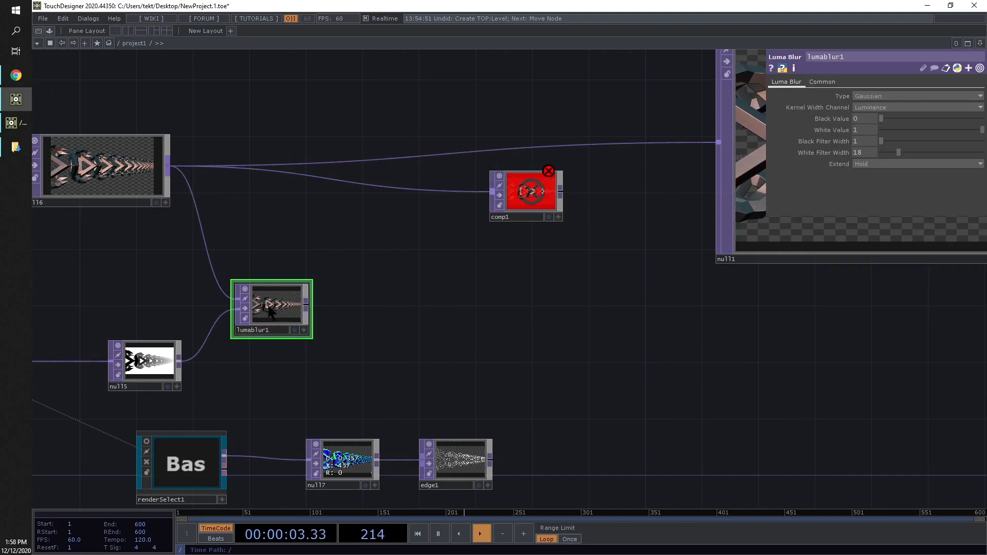
{"action": "key", "text": "Delete"}
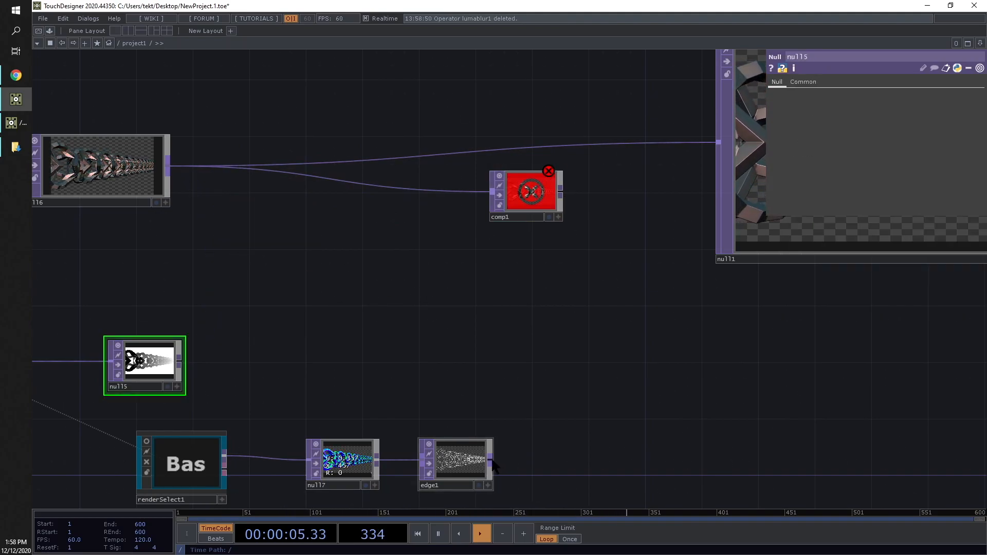
- Connect edge1 as the second input of comp1 and feed comp1 into null1 in place of null6
{"action": "left_click_drag", "start_coordinate": [483, 234], "coordinate": [489, 214]}
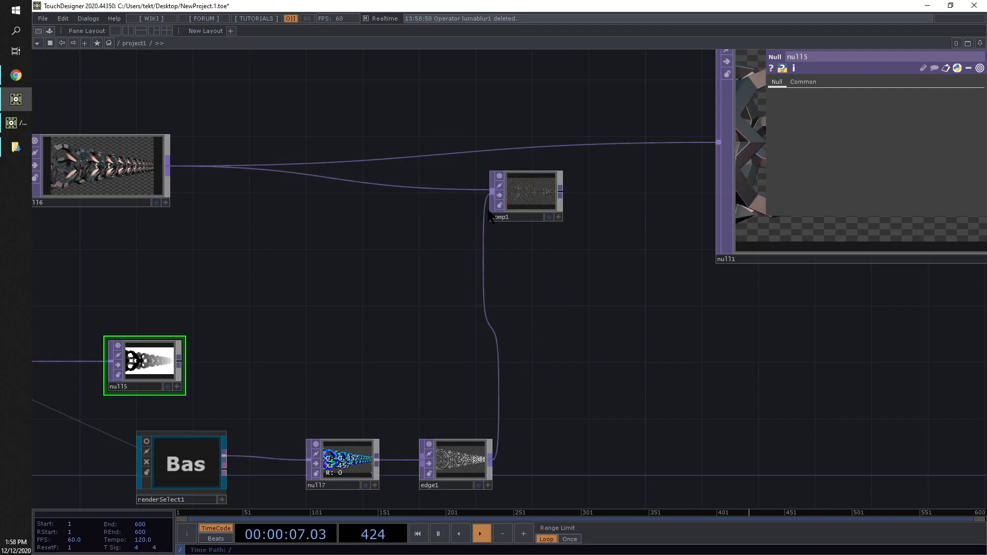
{"action": "left_click", "coordinate": [532, 200]}
{"action": "left_click_drag", "start_coordinate": [599, 219], "coordinate": [511, 209]}
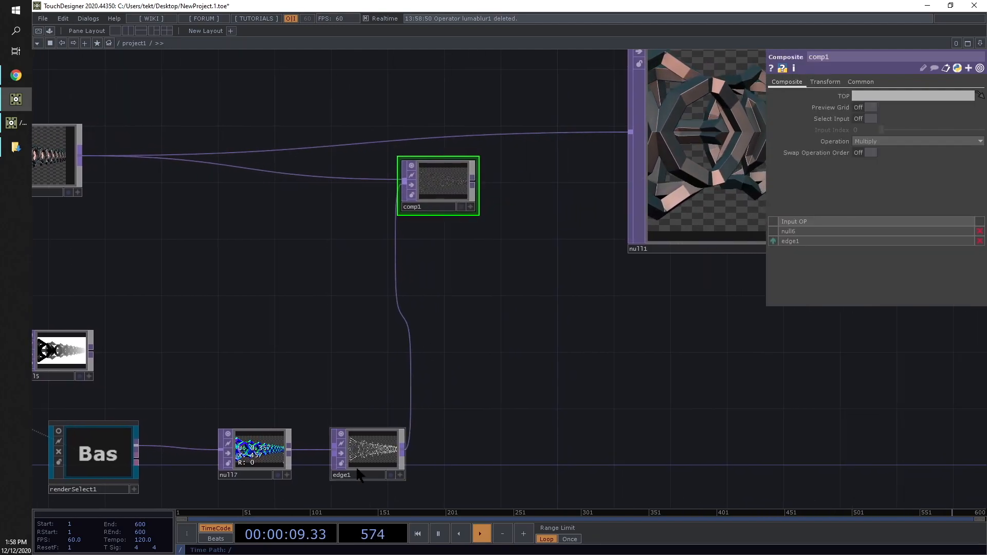
{"action": "left_click_drag", "start_coordinate": [627, 134], "coordinate": [489, 190]}
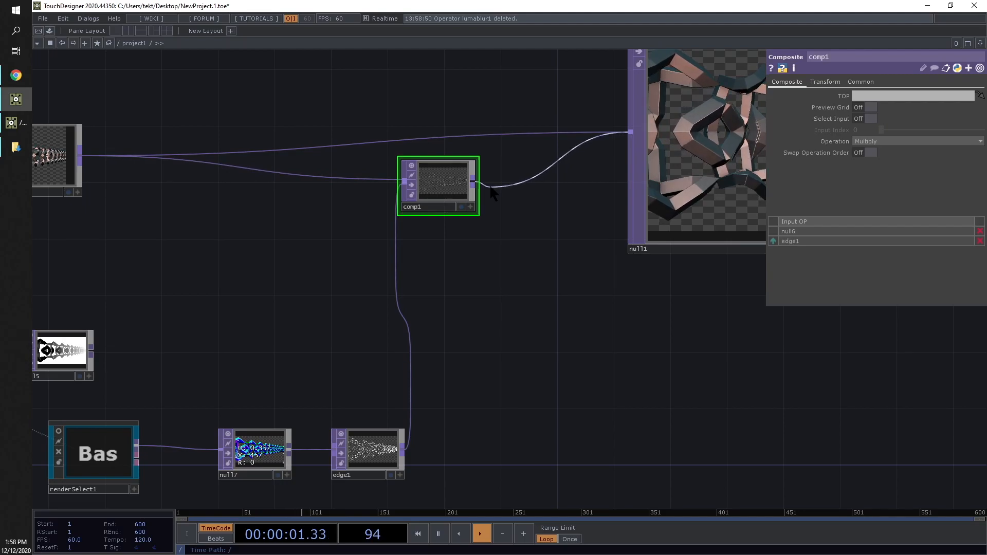
{"action": "left_click_drag", "start_coordinate": [609, 225], "coordinate": [481, 262]}
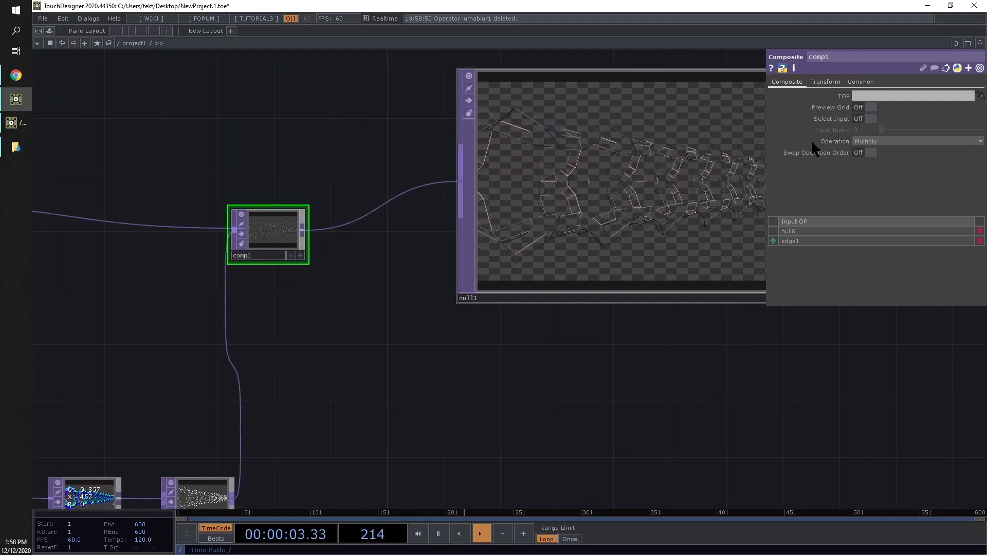
- Try the Lighter Color operation on comp1 and examine the outlined result up close in null1
{"action": "left_click_drag", "start_coordinate": [742, 432], "coordinate": [736, 461]}
{"action": "left_click", "coordinate": [878, 140]}
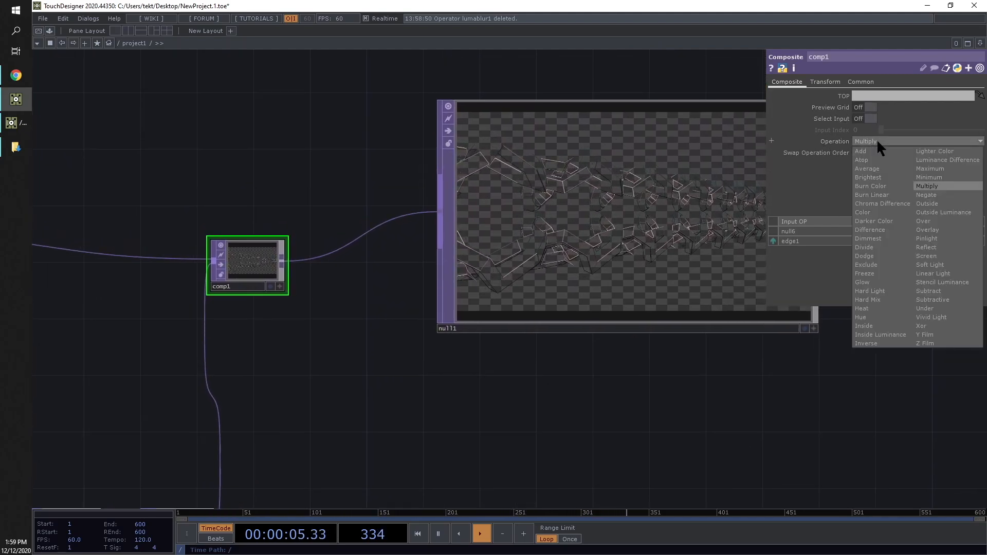
{"action": "left_click", "coordinate": [925, 150]}
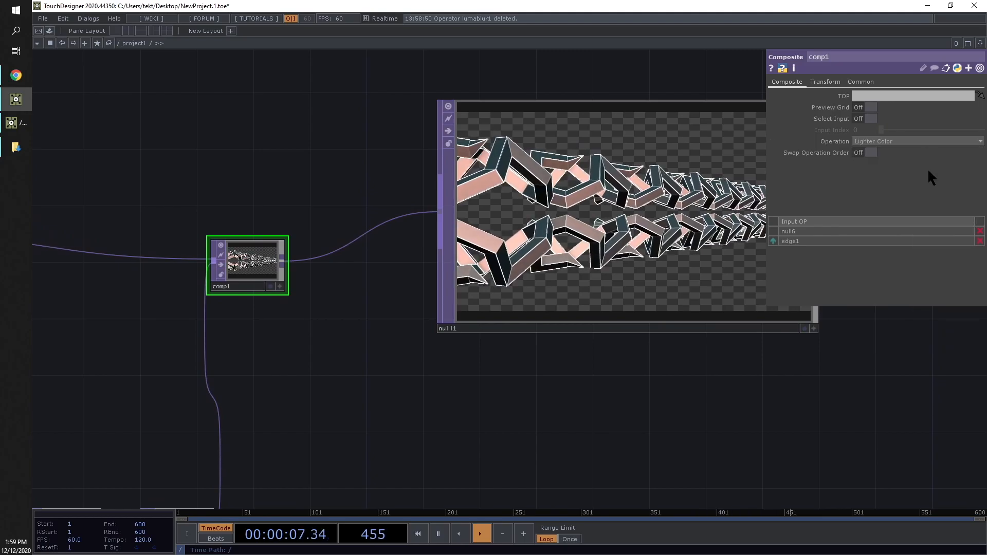
{"action": "left_click_drag", "start_coordinate": [581, 315], "coordinate": [386, 392]}
{"action": "scroll", "coordinate": [386, 392], "scroll_direction": "up", "scroll_amount": 2}
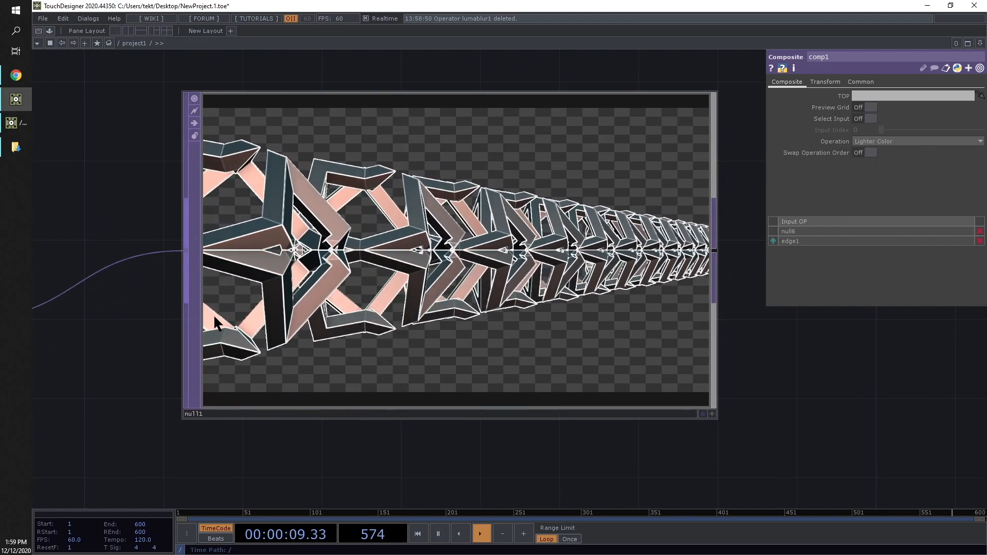
{"action": "scroll", "coordinate": [309, 319], "scroll_direction": "up", "scroll_amount": 1}
{"action": "scroll", "coordinate": [656, 257], "scroll_direction": "down", "scroll_amount": 1}
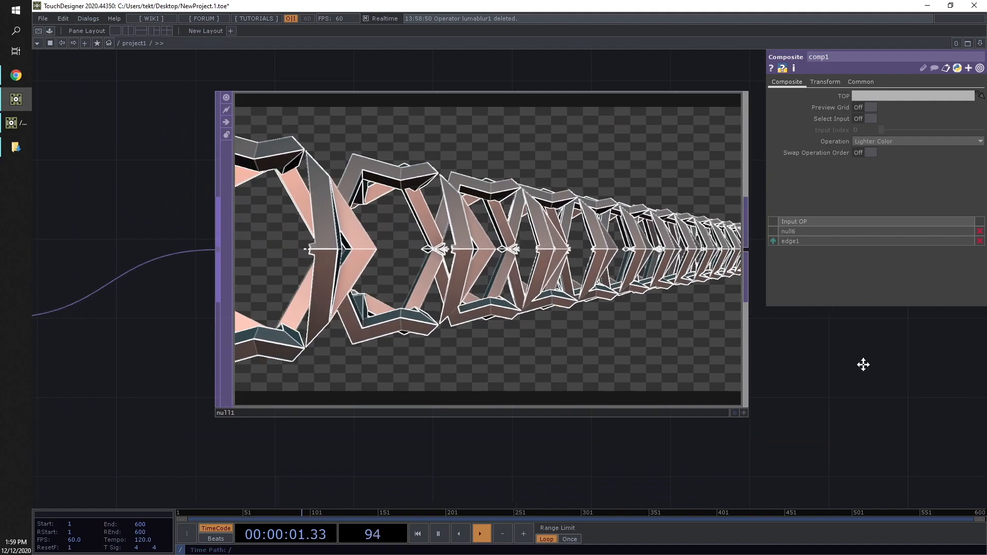
{"action": "left_click_drag", "start_coordinate": [864, 363], "coordinate": [841, 396]}
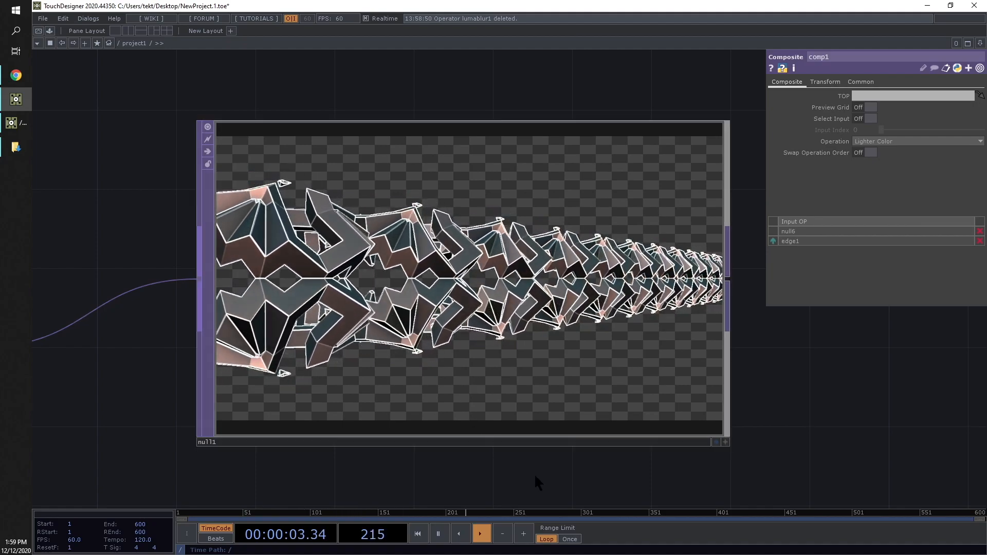
{"action": "scroll", "coordinate": [534, 474], "scroll_direction": "down", "scroll_amount": 2}
{"action": "left_click_drag", "start_coordinate": [530, 465], "coordinate": [704, 359]}
{"action": "scroll", "coordinate": [668, 370], "scroll_direction": "down", "scroll_amount": 4}
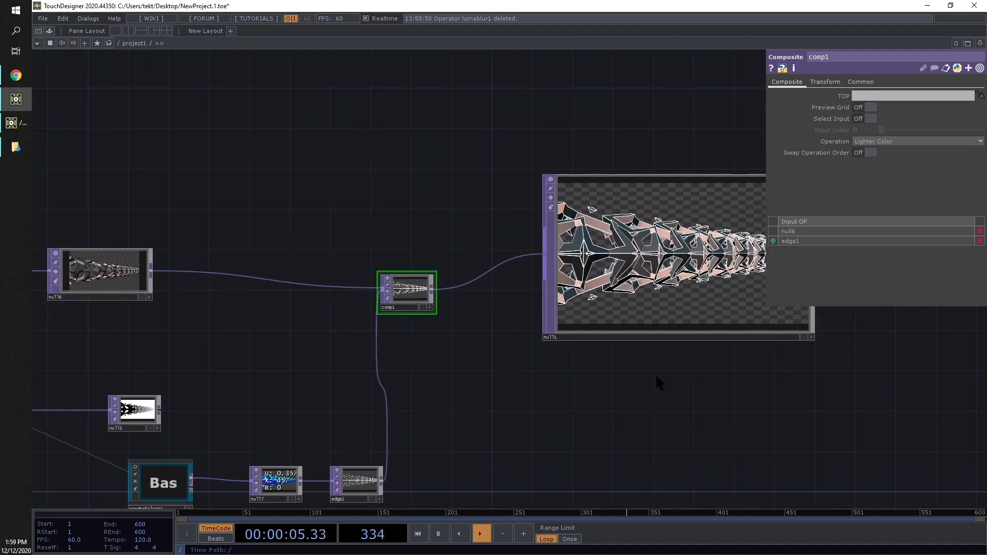
{"action": "scroll", "coordinate": [526, 359], "scroll_direction": "up", "scroll_amount": 3}
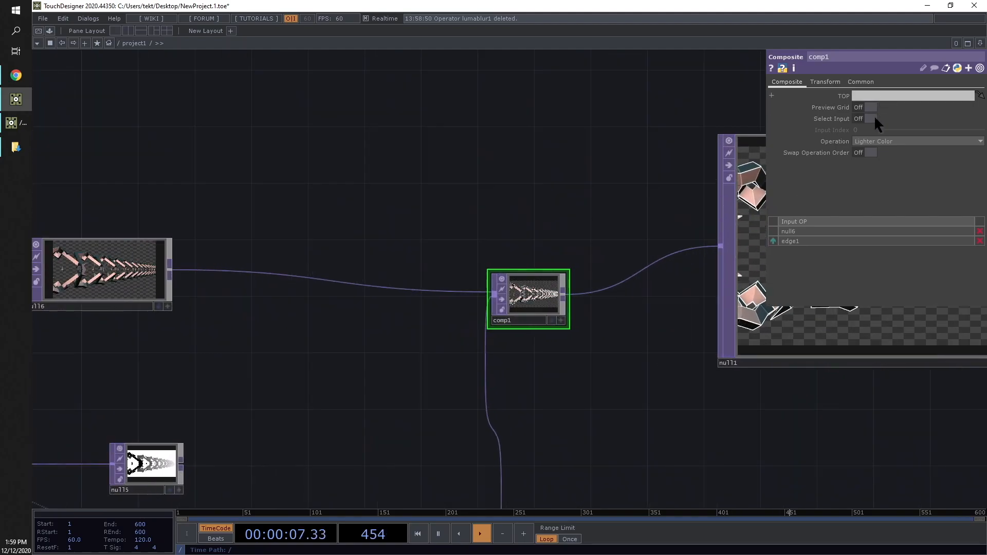
- Try the Negate operation on comp1 and view the result in null1
{"action": "left_click", "coordinate": [889, 141]}
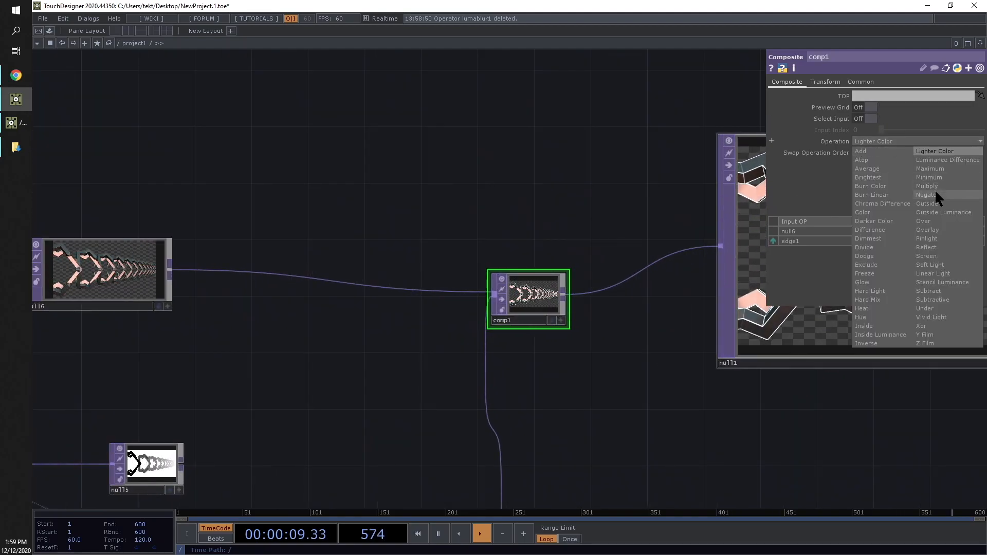
{"action": "left_click", "coordinate": [927, 194]}
{"action": "scroll", "coordinate": [850, 434], "scroll_direction": "right", "scroll_amount": 5}
- Set comp1's operation to Subtract and inspect the edge outlines in null1
{"action": "left_click", "coordinate": [884, 141]}
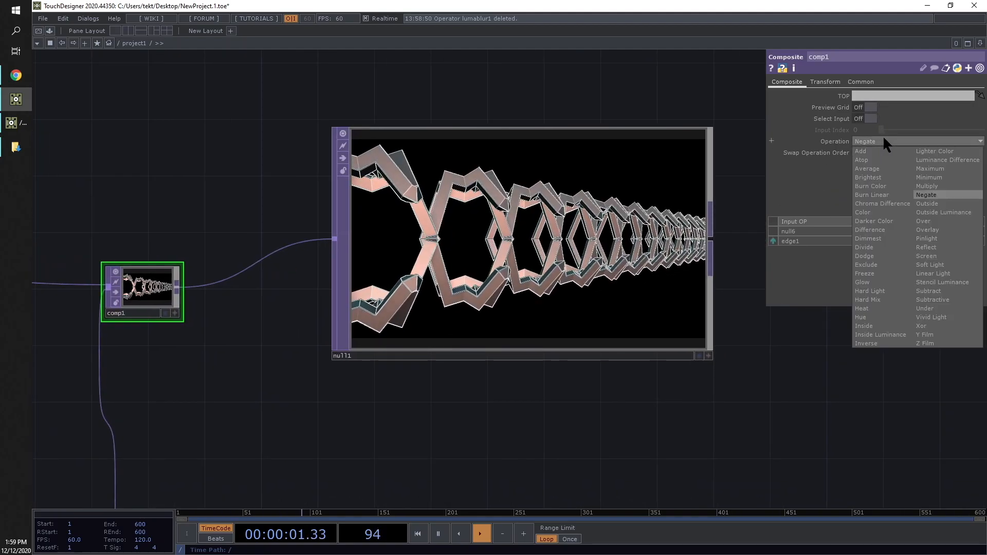
{"action": "left_click", "coordinate": [933, 291]}
{"action": "scroll", "coordinate": [493, 265], "scroll_direction": "up", "scroll_amount": 3}
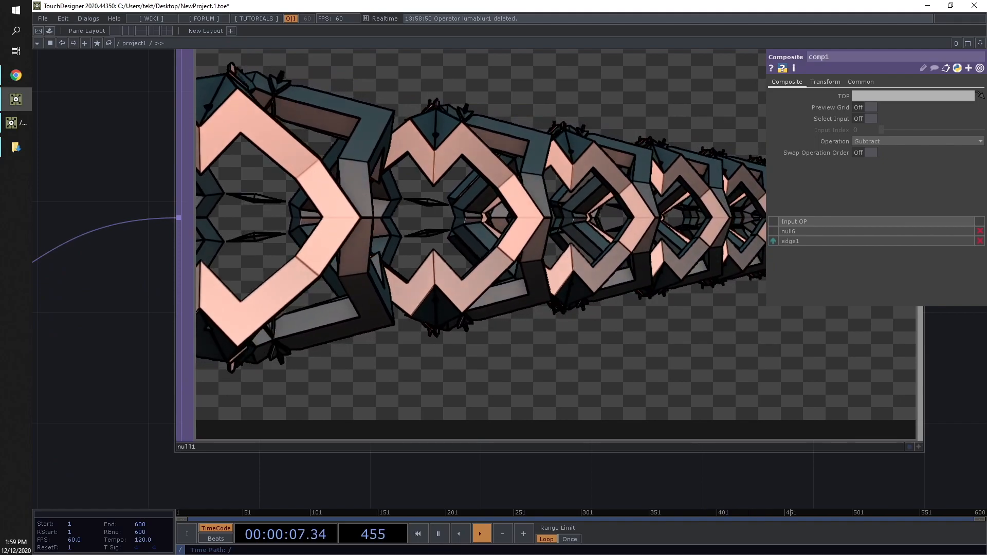
{"action": "scroll", "coordinate": [565, 278], "scroll_direction": "down", "scroll_amount": 3}
{"action": "left_click_drag", "start_coordinate": [717, 413], "coordinate": [587, 449]}
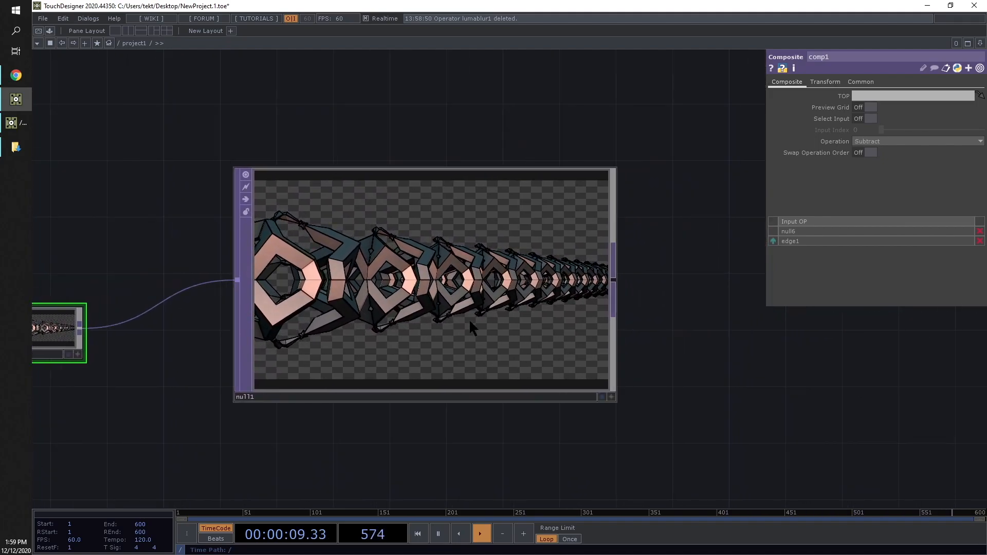
{"action": "scroll", "coordinate": [401, 211], "scroll_direction": "up", "scroll_amount": 3}
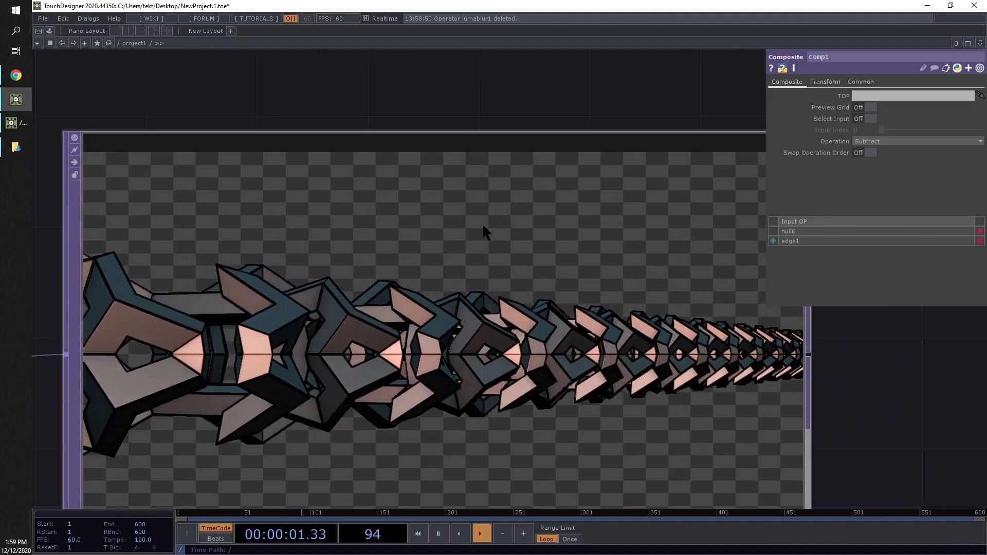
{"action": "left_click_drag", "start_coordinate": [852, 446], "coordinate": [759, 298]}
{"action": "scroll", "coordinate": [707, 298], "scroll_direction": "down", "scroll_amount": 3}
- Delete the unused depth branch below null6: the depth map component and the two Nulls that follow it, including null5
{"action": "left_click_drag", "start_coordinate": [568, 374], "coordinate": [481, 190]}
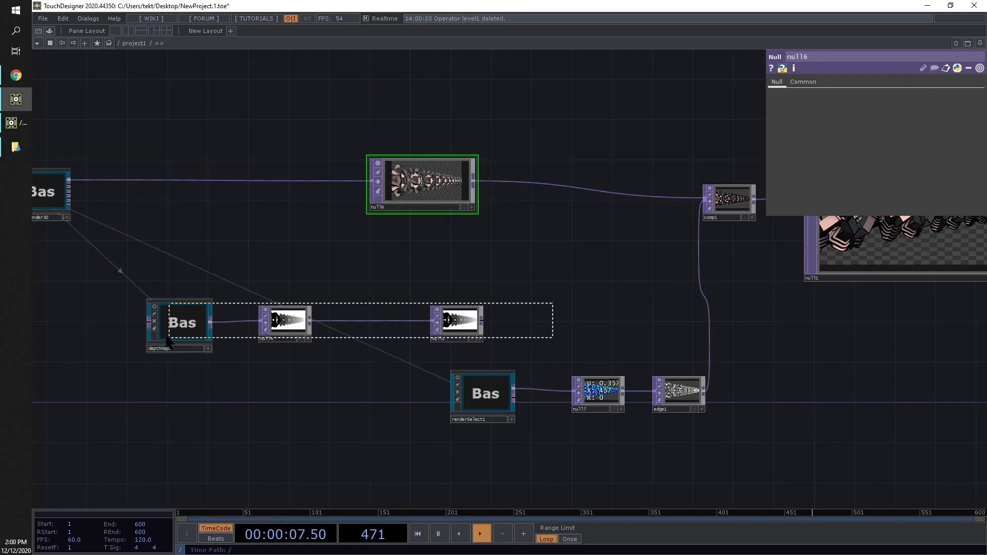
{"action": "right_click_drag", "start_coordinate": [258, 335], "coordinate": [154, 334]}
{"action": "key", "text": "Delete"}
- Move the nodes following raymarchRender3D closer to it and place the renderSelect1, null7 and edge1 branch just below null6
{"action": "right_click_drag", "start_coordinate": [771, 380], "coordinate": [416, 184]}
{"action": "left_click_drag", "start_coordinate": [416, 185], "coordinate": [183, 184]}
{"action": "left_click_drag", "start_coordinate": [161, 143], "coordinate": [403, 111]}
{"action": "left_click_drag", "start_coordinate": [494, 362], "coordinate": [401, 270]}
{"action": "left_click_drag", "start_coordinate": [294, 276], "coordinate": [337, 385]}
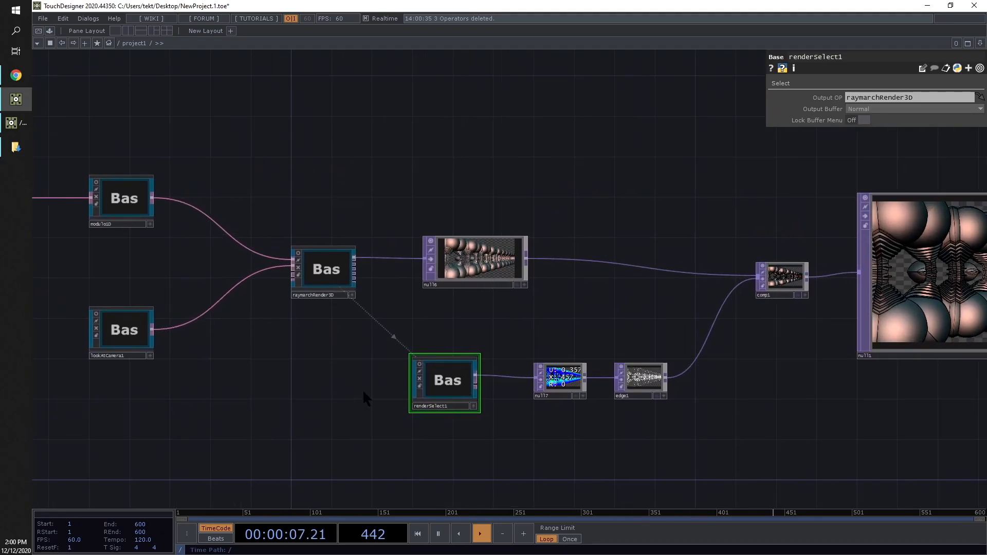
- Move combineStairs1 together with its two SDF sources and offset CHOPs closer to transform1
{"action": "scroll", "coordinate": [355, 396], "scroll_direction": "down", "scroll_amount": 5}
{"action": "left_click_drag", "start_coordinate": [329, 421], "coordinate": [489, 405]}
{"action": "scroll", "coordinate": [481, 423], "scroll_direction": "up", "scroll_amount": 3}
{"action": "scroll", "coordinate": [479, 430], "scroll_direction": "down", "scroll_amount": 2}
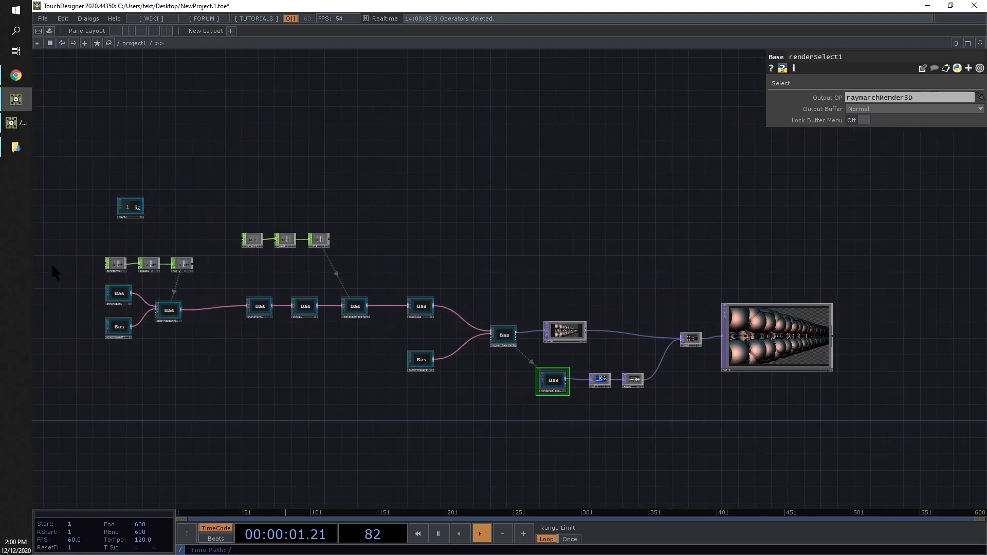
{"action": "left_click", "coordinate": [169, 310]}
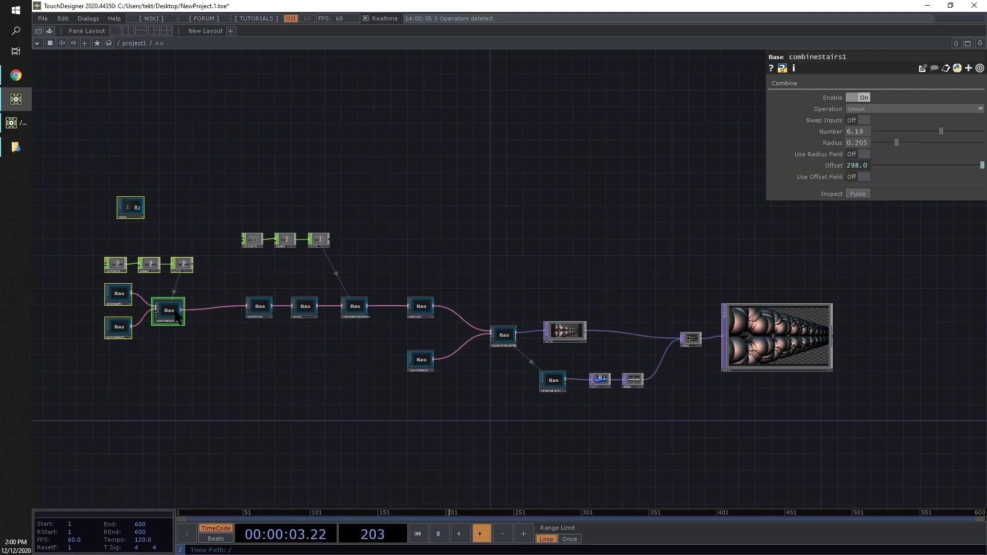
{"action": "left_click_drag", "start_coordinate": [169, 310], "coordinate": [203, 304]}
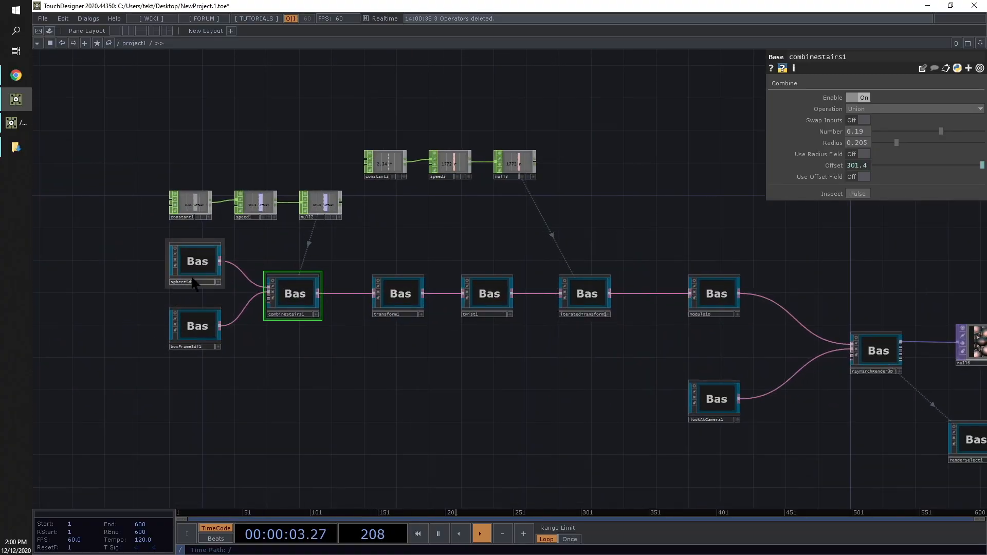
- Review the start of the chain from combineStairs1 on, checking the parameters of transform1 and twist1
{"action": "scroll", "coordinate": [184, 281], "scroll_direction": "up", "scroll_amount": 2}
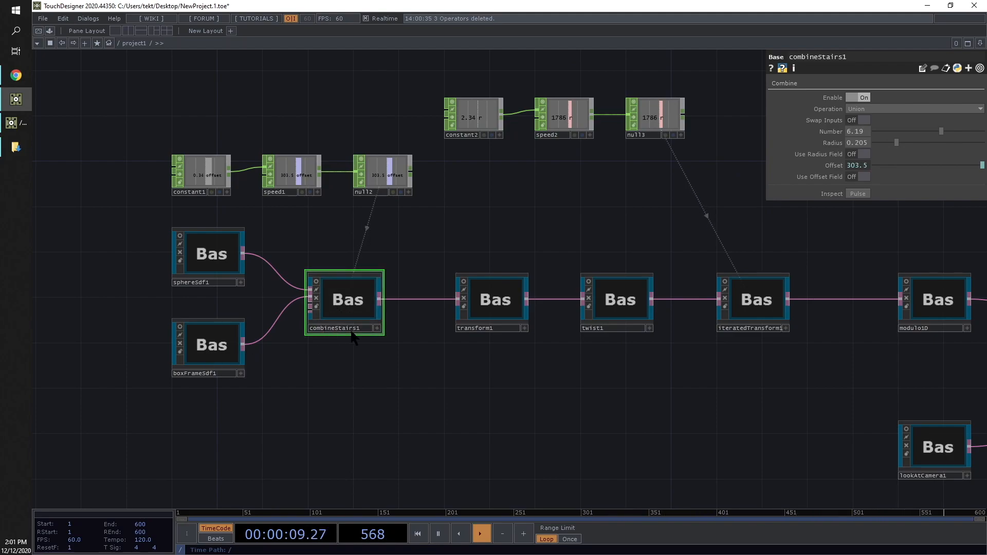
{"action": "left_click_drag", "start_coordinate": [342, 331], "coordinate": [212, 278]}
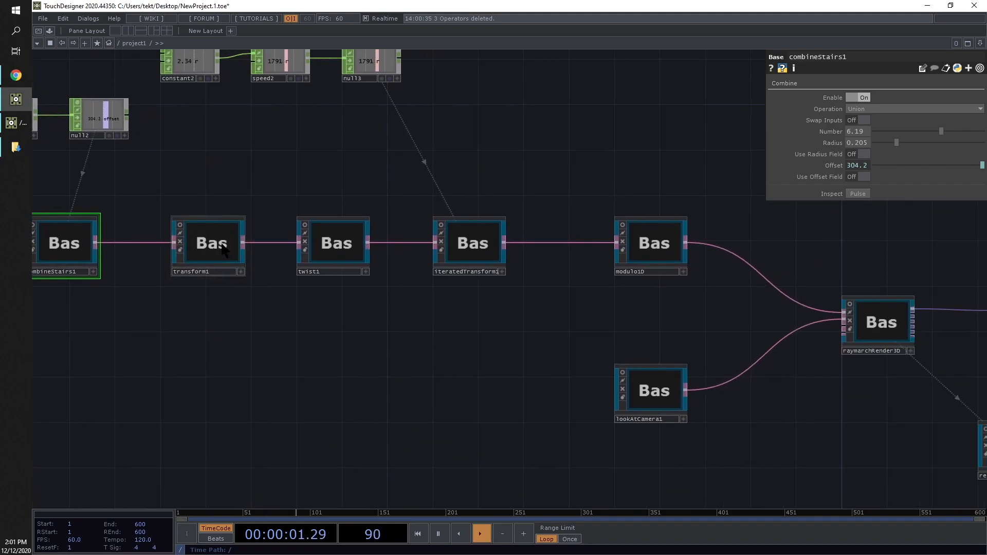
{"action": "left_click", "coordinate": [221, 244]}
{"action": "left_click_drag", "start_coordinate": [632, 340], "coordinate": [509, 324]}
{"action": "left_click_drag", "start_coordinate": [402, 332], "coordinate": [577, 350]}
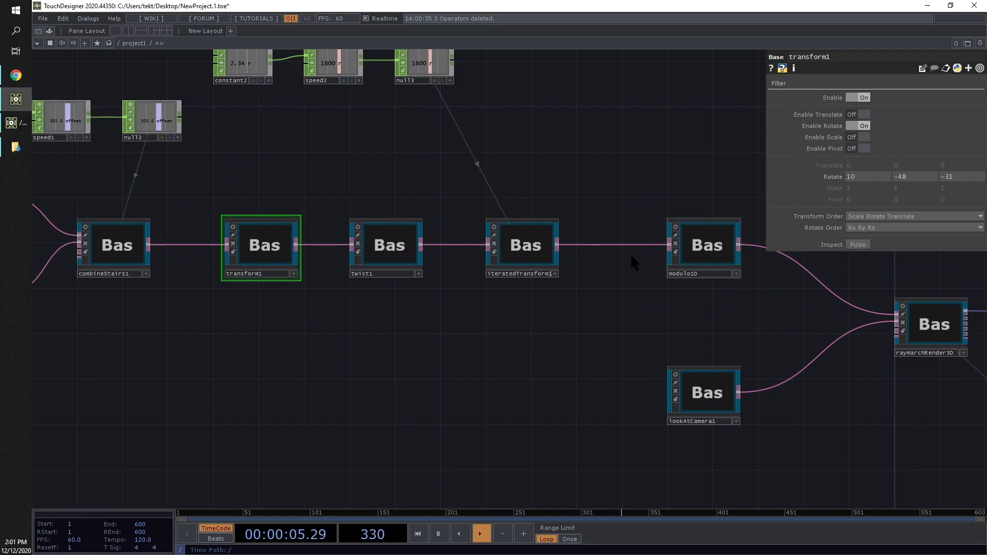
{"action": "left_click", "coordinate": [388, 243]}
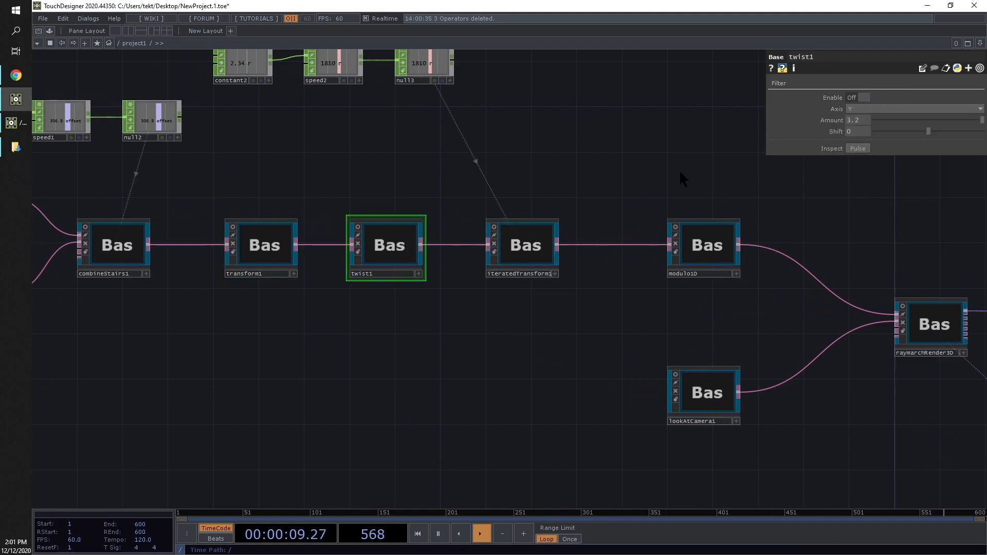
{"action": "left_click_drag", "start_coordinate": [595, 246], "coordinate": [594, 243]}
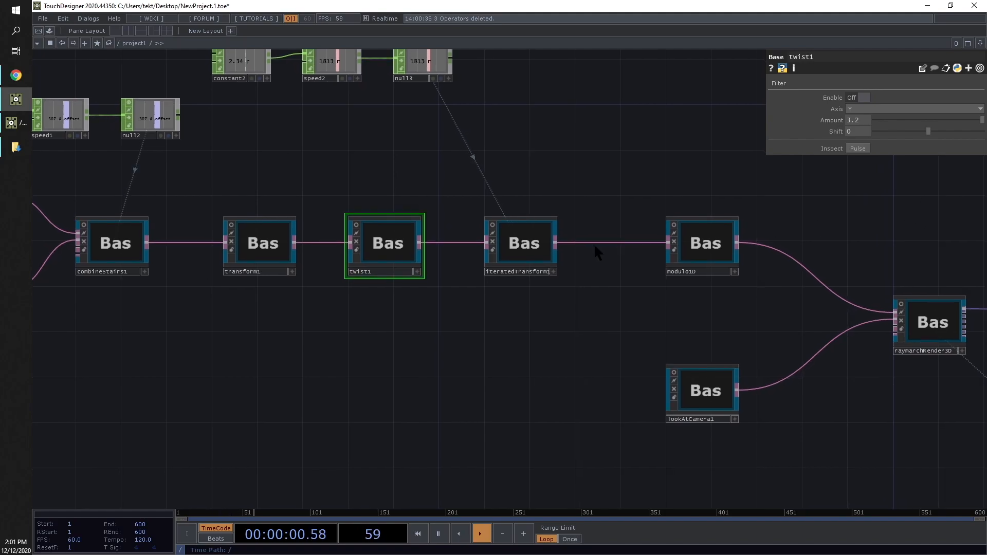
- Review the parameters of iteratedTransform1, modulo1D and lookAtCamera1 in turn
{"action": "left_click", "coordinate": [538, 252]}
{"action": "left_click_drag", "start_coordinate": [593, 311], "coordinate": [432, 297]}
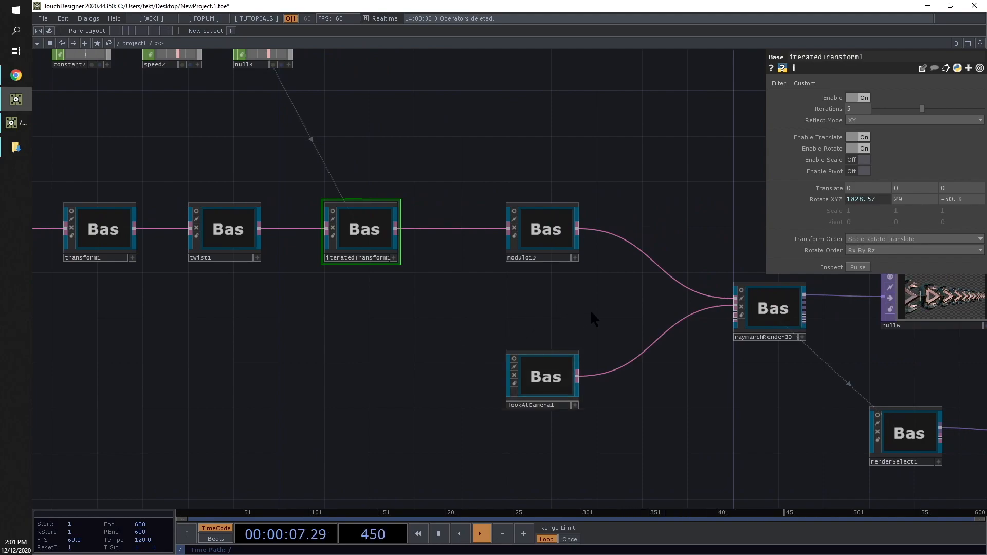
{"action": "left_click_drag", "start_coordinate": [575, 315], "coordinate": [239, 286]}
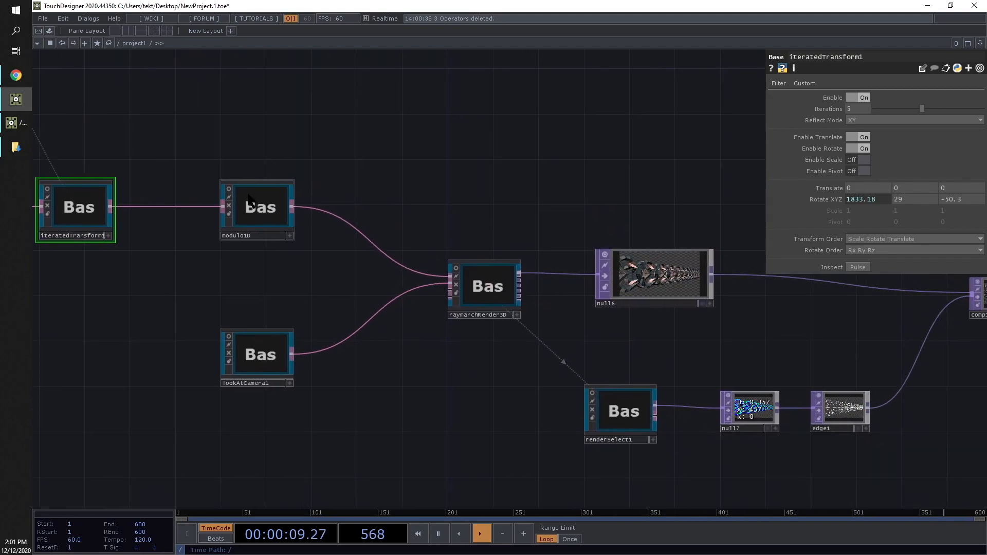
{"action": "left_click", "coordinate": [252, 197]}
{"action": "left_click_drag", "start_coordinate": [520, 189], "coordinate": [419, 142]}
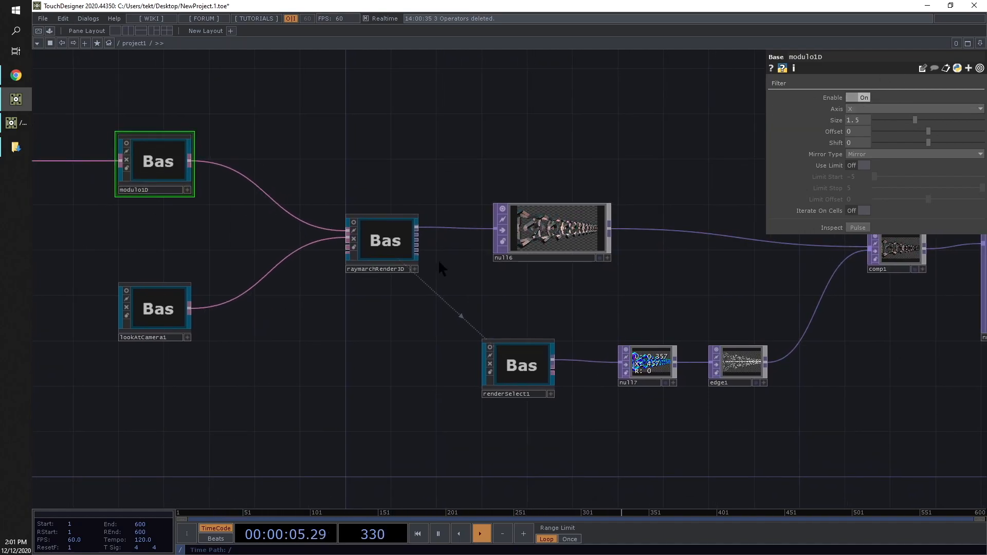
{"action": "left_click_drag", "start_coordinate": [236, 347], "coordinate": [338, 335]}
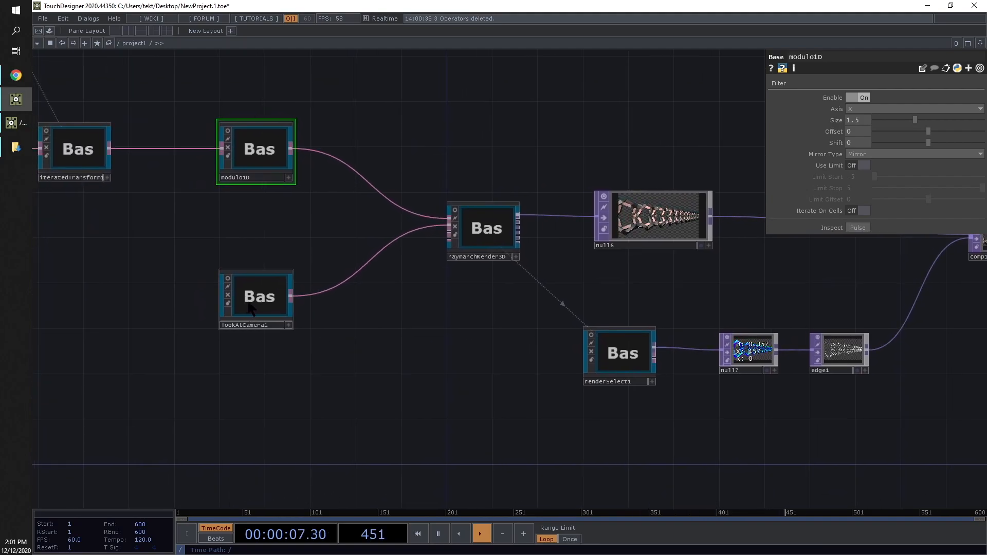
{"action": "left_click", "coordinate": [251, 309]}
- Check the output and render settings of raymarchRender3D, and the buffer selection of renderSelect1
{"action": "scroll", "coordinate": [636, 257], "scroll_direction": "up", "scroll_amount": 3}
{"action": "left_click_drag", "start_coordinate": [710, 286], "coordinate": [578, 300]}
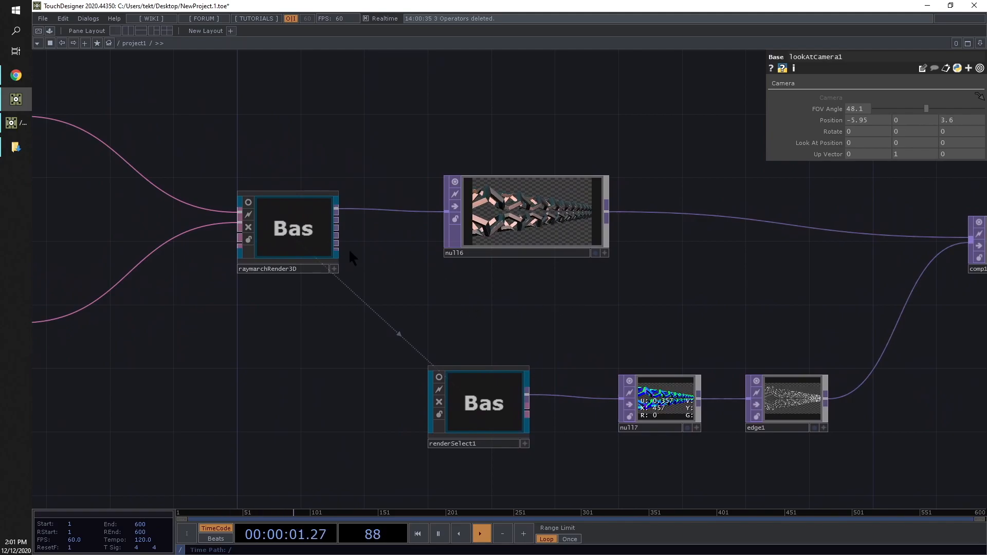
{"action": "left_click", "coordinate": [309, 240]}
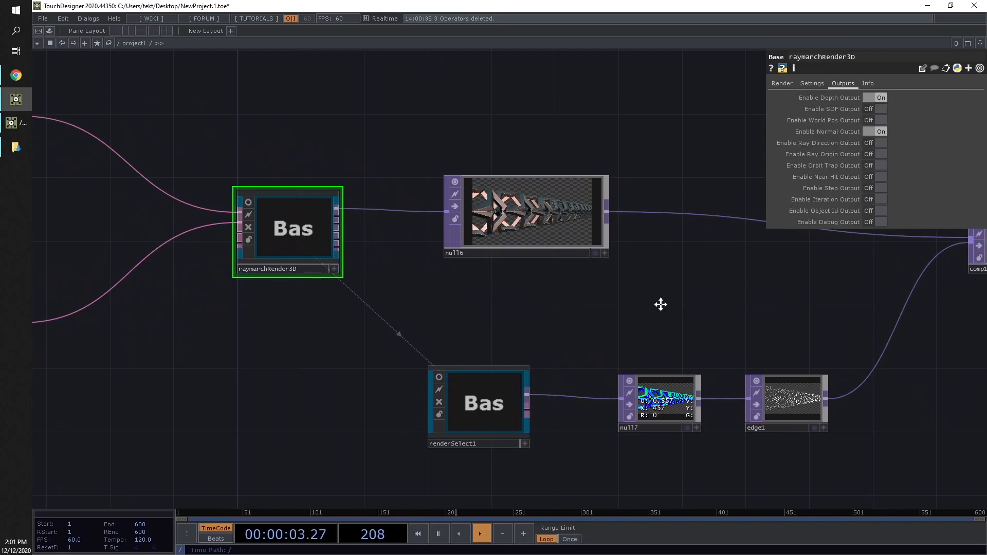
{"action": "left_click_drag", "start_coordinate": [673, 301], "coordinate": [591, 291]}
{"action": "left_click", "coordinate": [783, 83]}
{"action": "scroll", "coordinate": [453, 224], "scroll_direction": "up", "scroll_amount": 3}
{"action": "scroll", "coordinate": [357, 214], "scroll_direction": "down", "scroll_amount": 3}
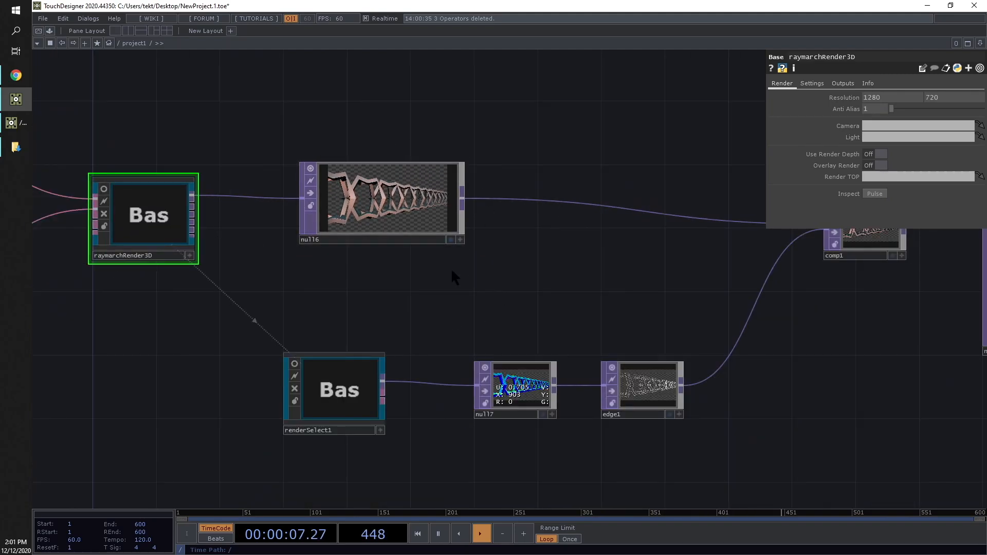
{"action": "left_click_drag", "start_coordinate": [599, 272], "coordinate": [485, 274]}
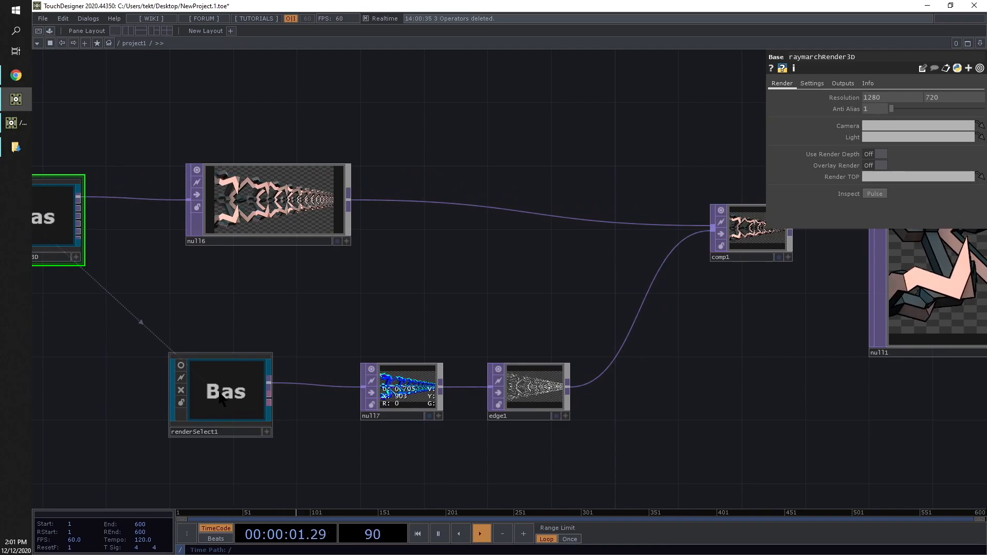
{"action": "left_click", "coordinate": [220, 399]}
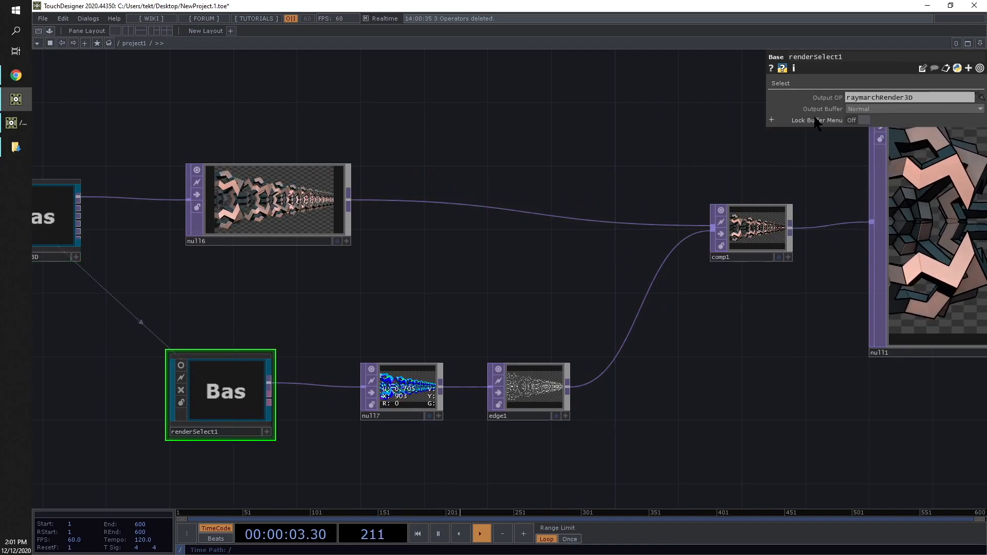
- Review the render, settings and output-enable parameters of raymarchRender3D, including the Normal output that feeds renderSelect1
{"action": "left_click_drag", "start_coordinate": [462, 314], "coordinate": [625, 308]}
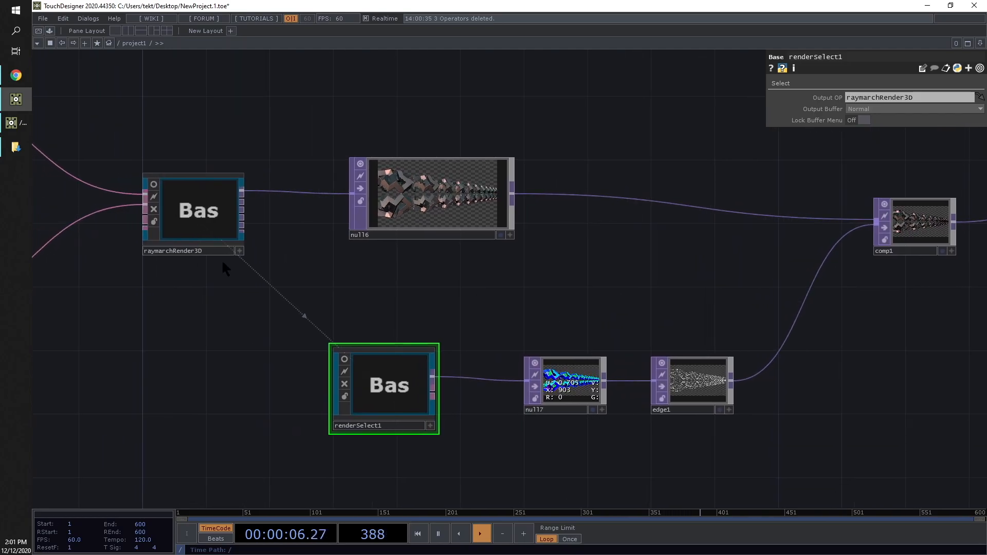
{"action": "left_click", "coordinate": [194, 216]}
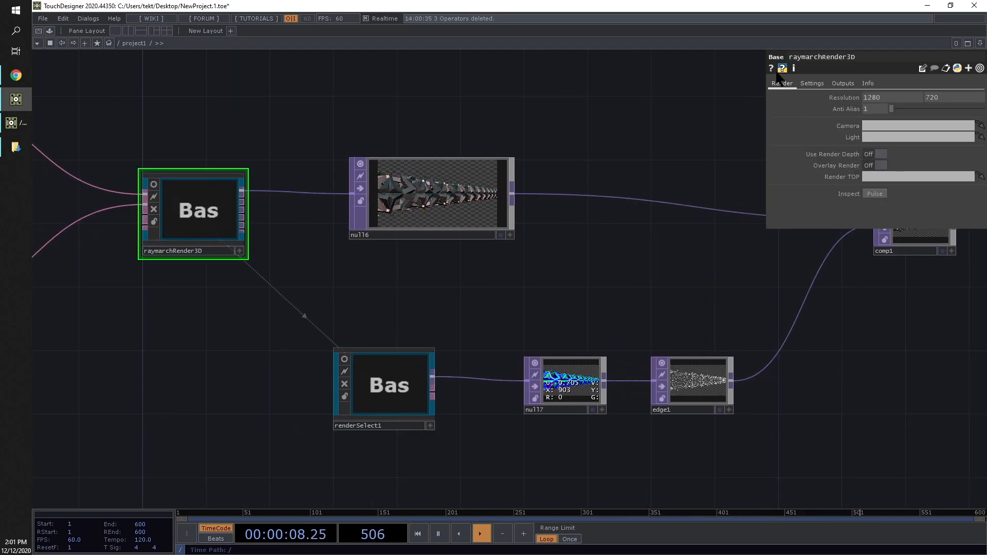
{"action": "left_click", "coordinate": [812, 84]}
{"action": "left_click", "coordinate": [843, 84]}
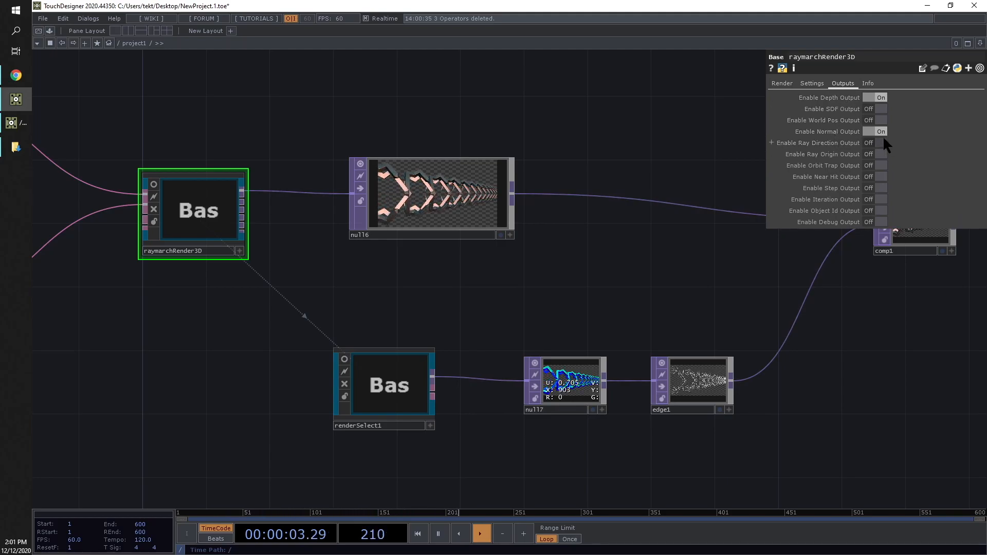
{"action": "left_click", "coordinate": [779, 83]}
- Examine the edge outline branch from null7 and edge1 through comp1 to null1, and the layout of the whole network
{"action": "left_click_drag", "start_coordinate": [607, 288], "coordinate": [299, 303]}
{"action": "scroll", "coordinate": [267, 376], "scroll_direction": "up", "scroll_amount": 3}
{"action": "scroll", "coordinate": [502, 403], "scroll_direction": "up", "scroll_amount": 5}
{"action": "scroll", "coordinate": [403, 379], "scroll_direction": "down", "scroll_amount": 4}
{"action": "scroll", "coordinate": [402, 403], "scroll_direction": "down", "scroll_amount": 3}
{"action": "scroll", "coordinate": [420, 403], "scroll_direction": "up", "scroll_amount": 8}
{"action": "scroll", "coordinate": [421, 406], "scroll_direction": "down", "scroll_amount": 6}
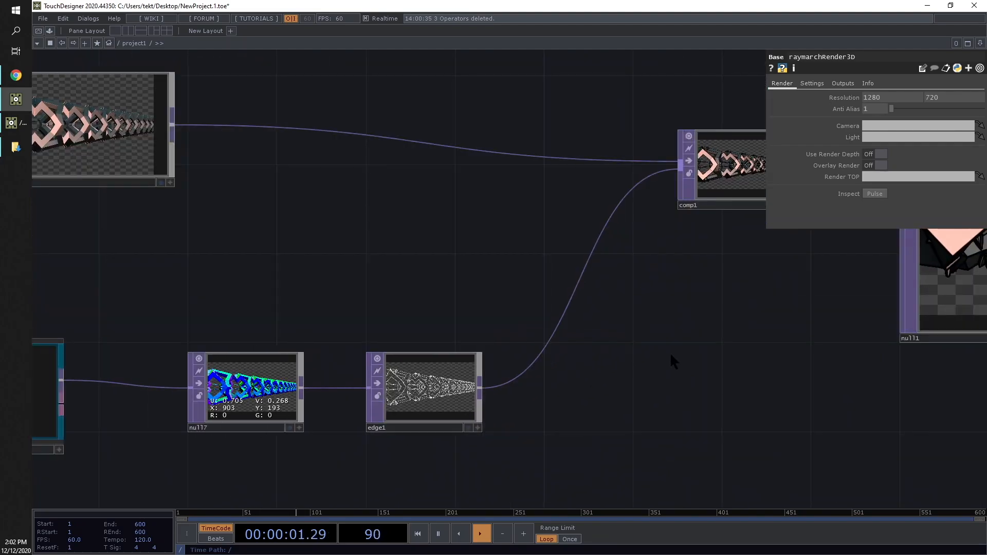
{"action": "left_click_drag", "start_coordinate": [862, 330], "coordinate": [374, 365]}
{"action": "scroll", "coordinate": [374, 365], "scroll_direction": "down", "scroll_amount": 2}
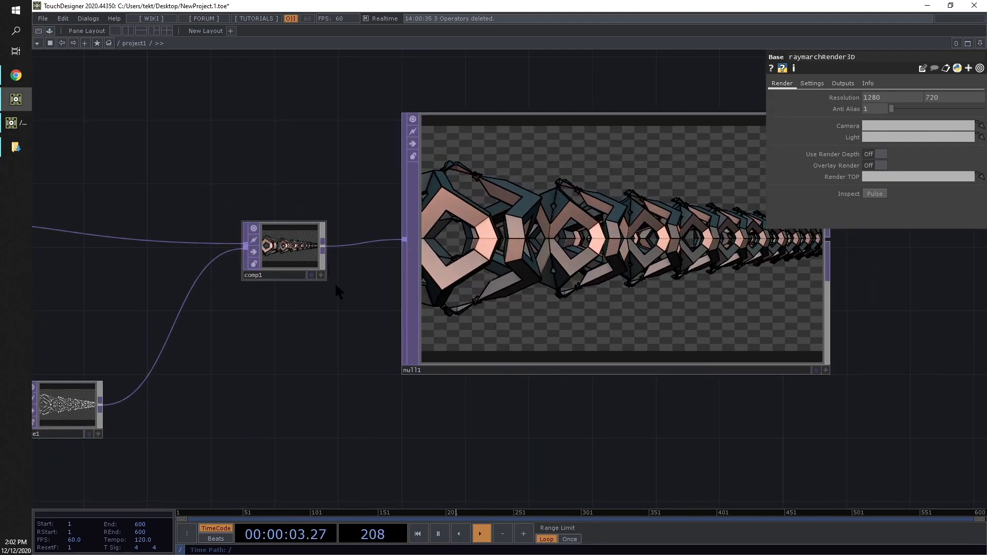
{"action": "scroll", "coordinate": [679, 333], "scroll_direction": "down", "scroll_amount": 10}
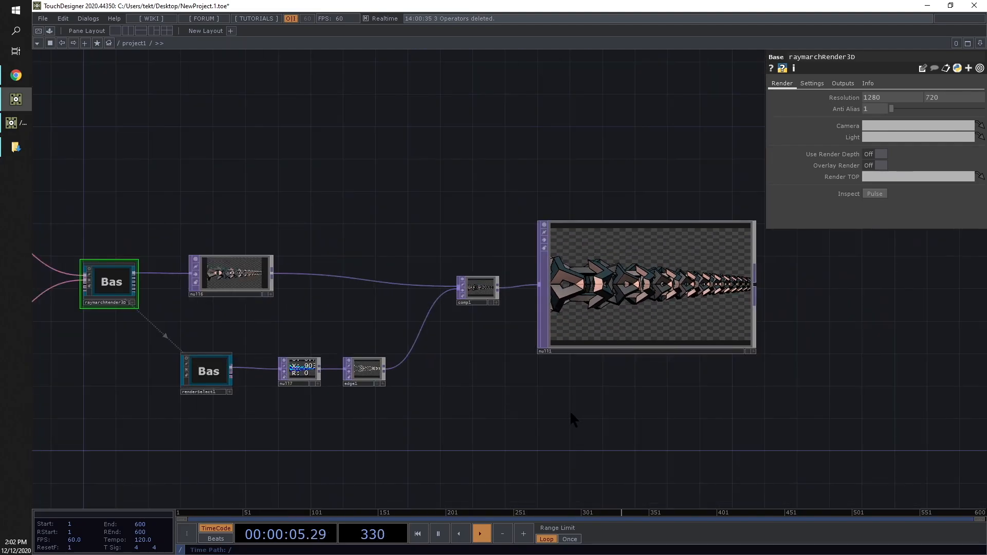
{"action": "left_click_drag", "start_coordinate": [647, 449], "coordinate": [645, 435]}
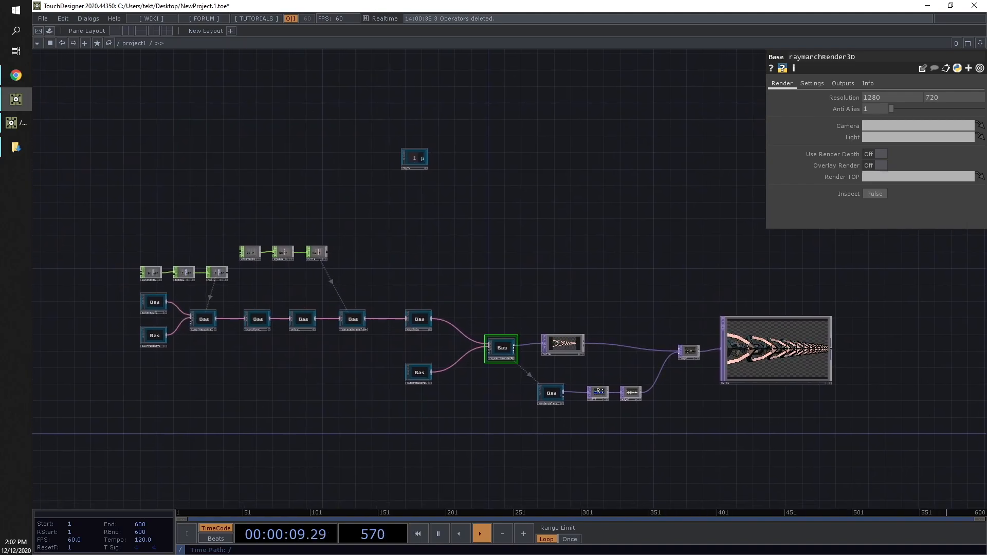